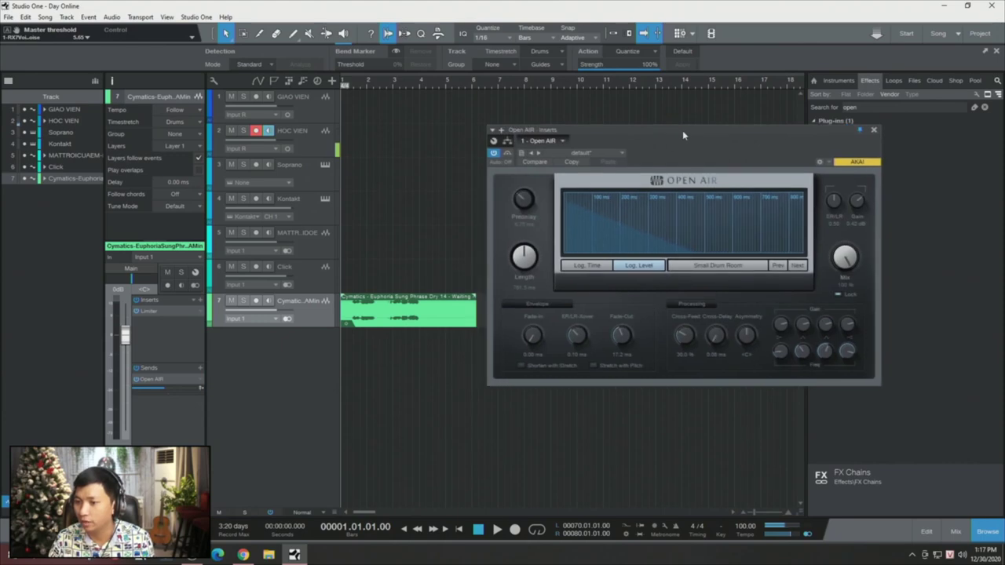
Trim the end of the Cymatics vocal clip back to about bar 4.4 and deactivate the track's Open AIR send
drag(475, 318, 443, 347)
click(459, 328)
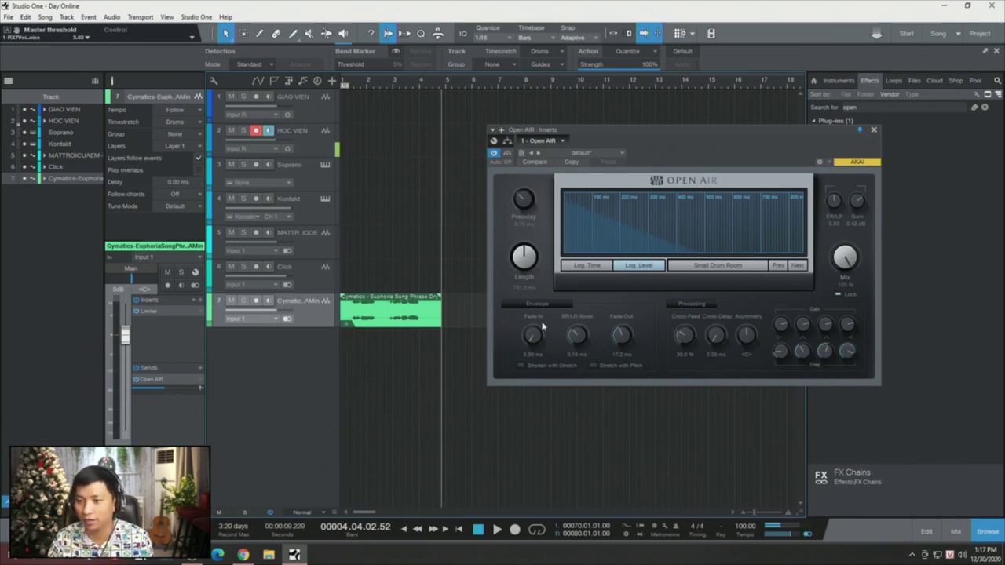
click(136, 380)
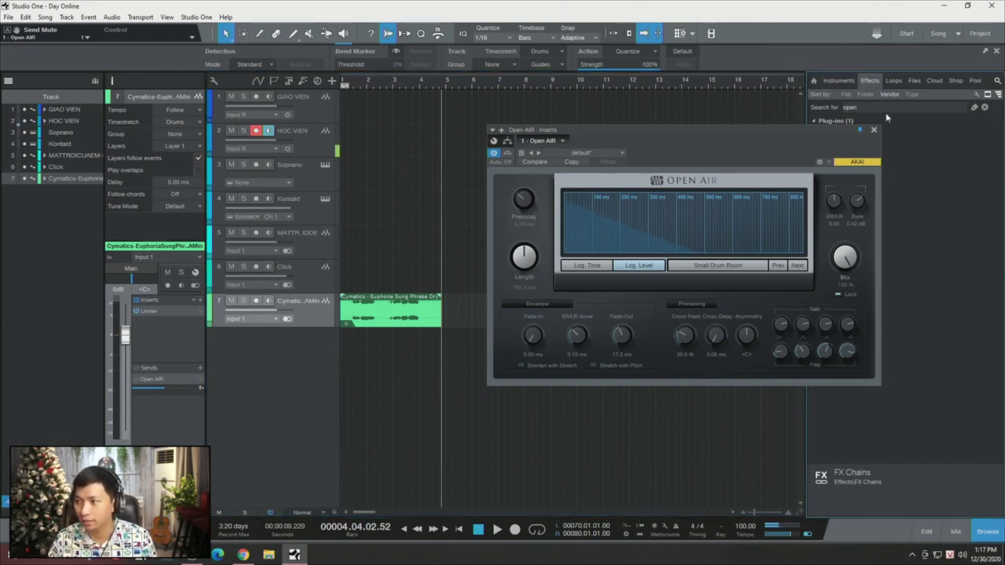
Search the effects for "ROOM" and add Room Reverb as a second send on the Cymatics vocal track
key(ctrl+f)
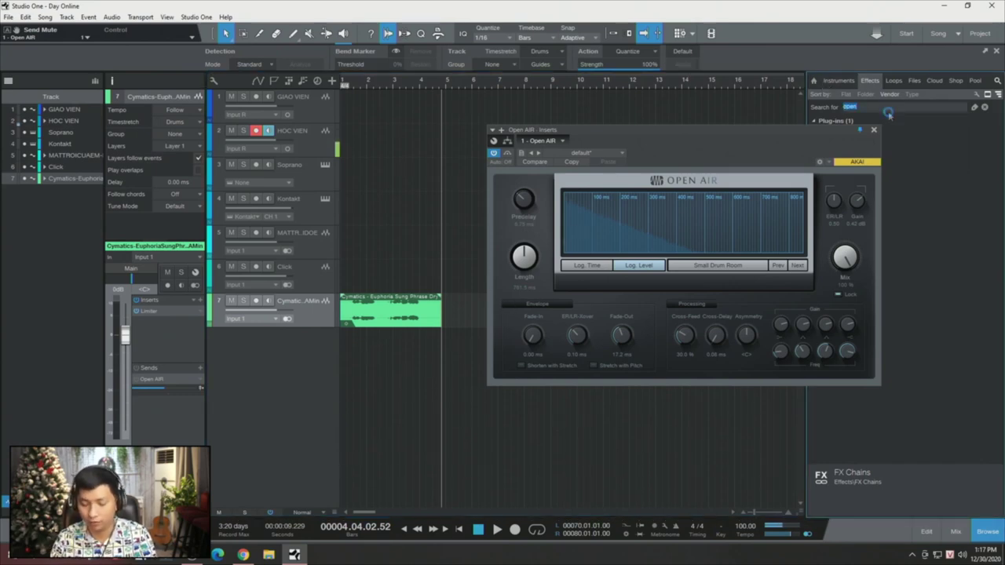
text(ROOM)
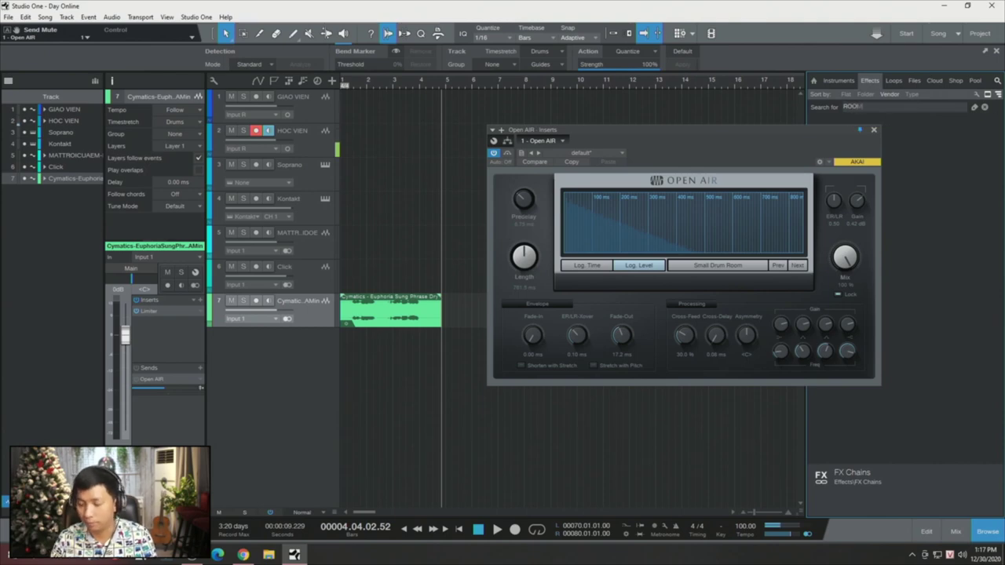
drag(825, 134, 738, 119)
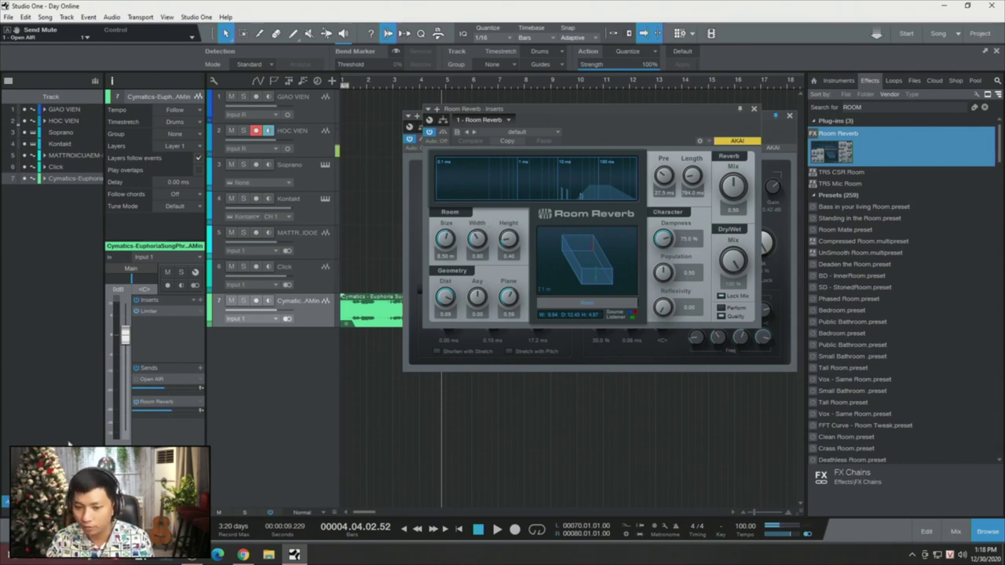
Remove the Room Reverb send from the vocal track and close its plug-in window
right_click(199, 405)
click(224, 481)
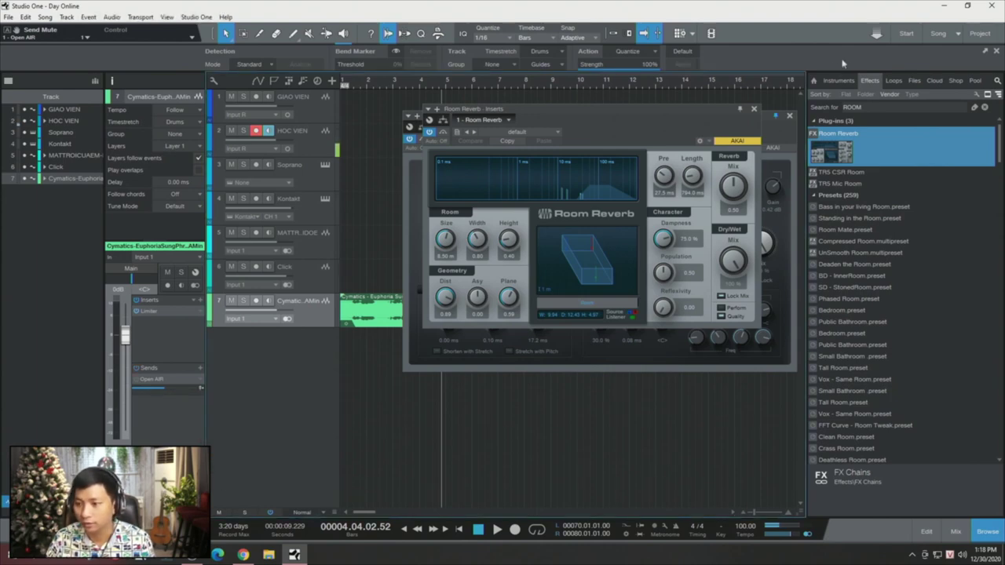
click(754, 108)
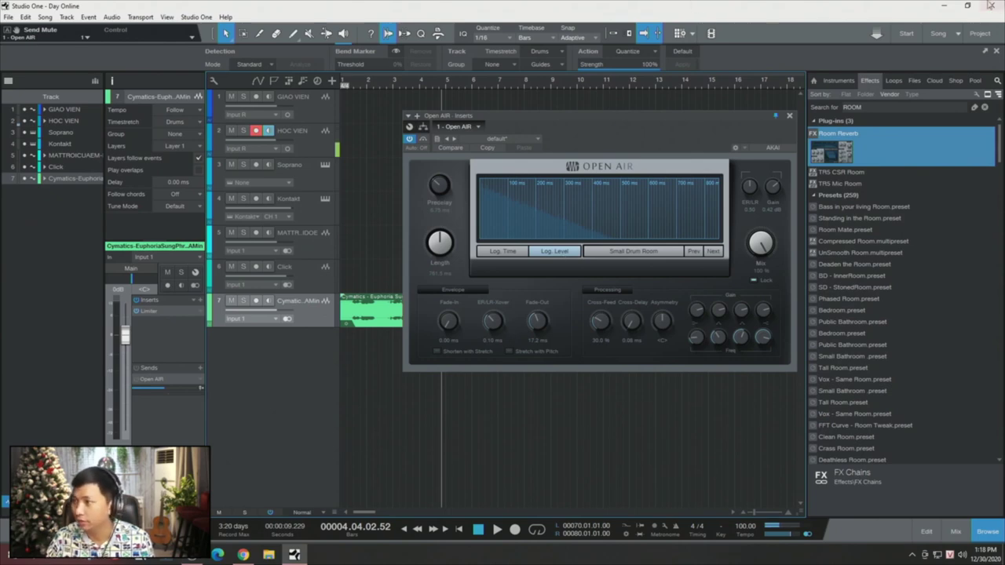
Bring up the IMreverbs folder in File Explorer and arrange it and the Open AIR window side by side
click(269, 554)
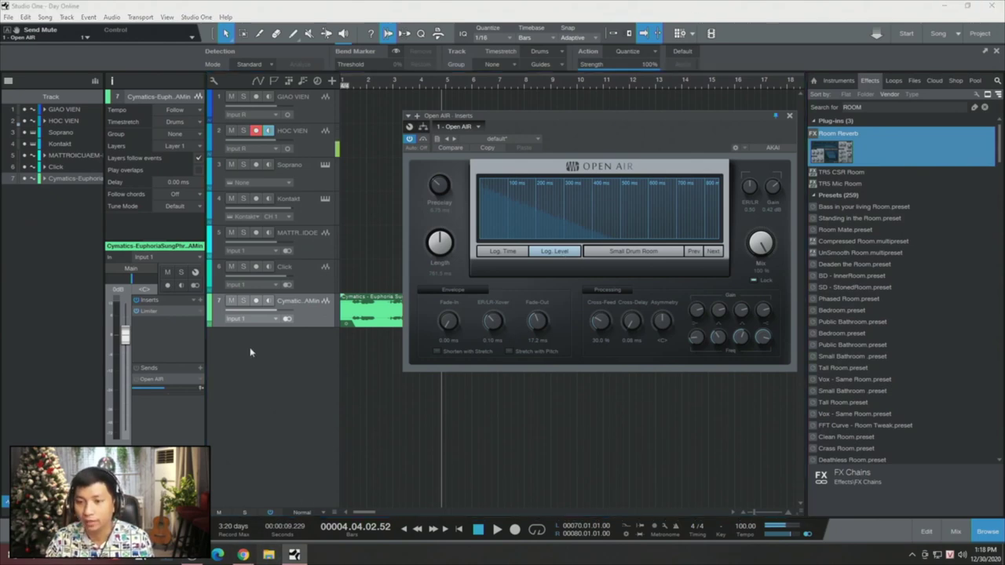
click(967, 5)
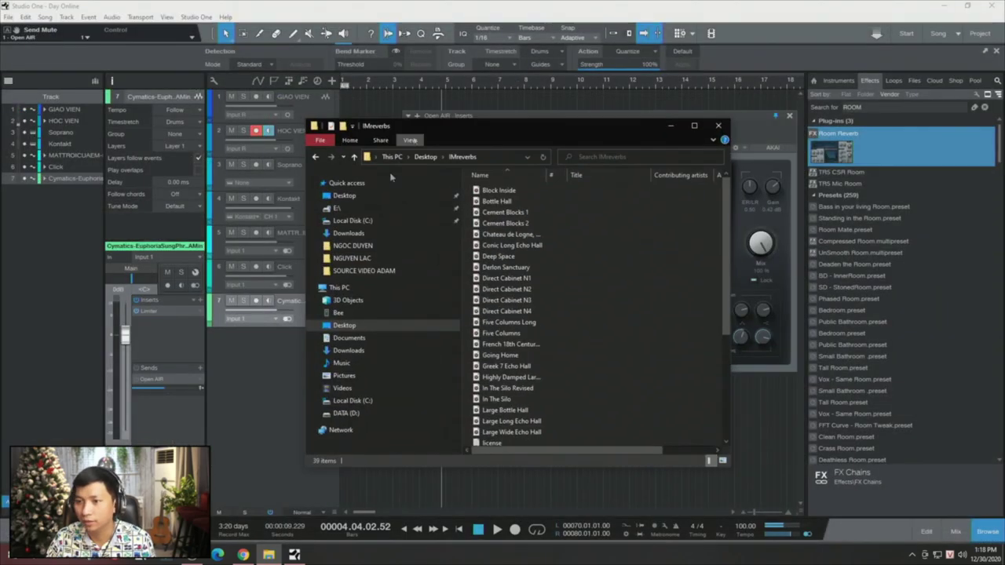
drag(398, 118, 136, 163)
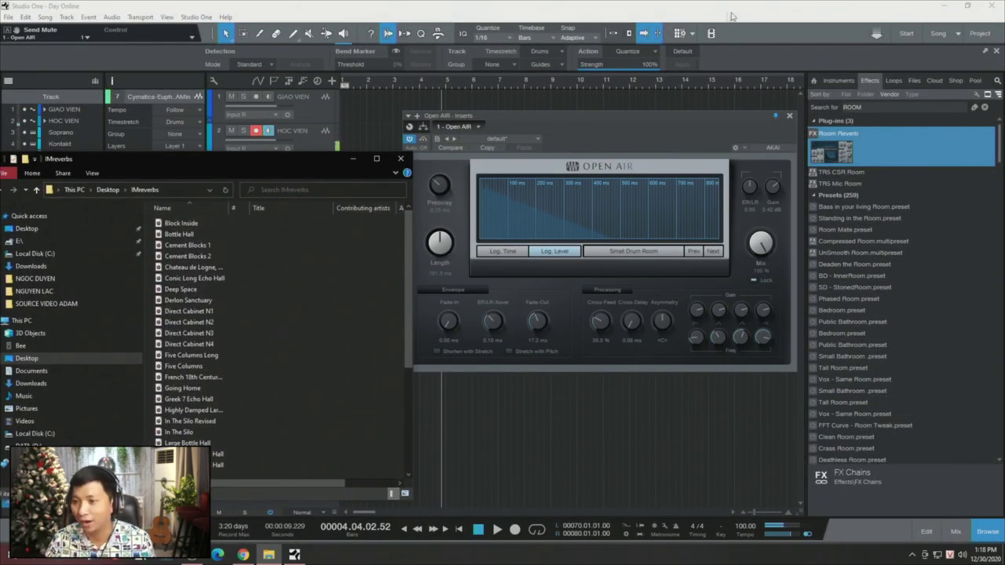
drag(565, 115, 599, 139)
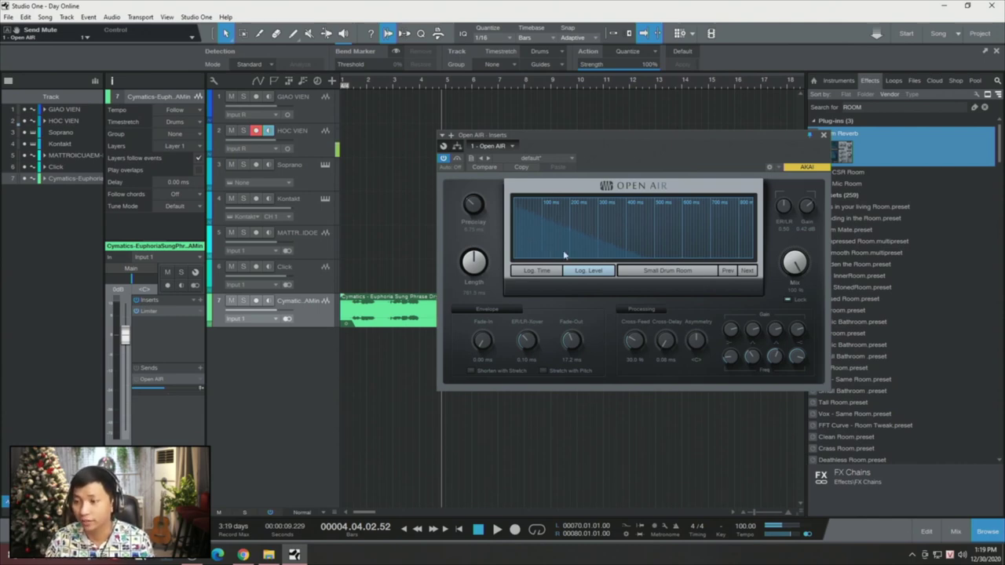
drag(548, 140, 599, 151)
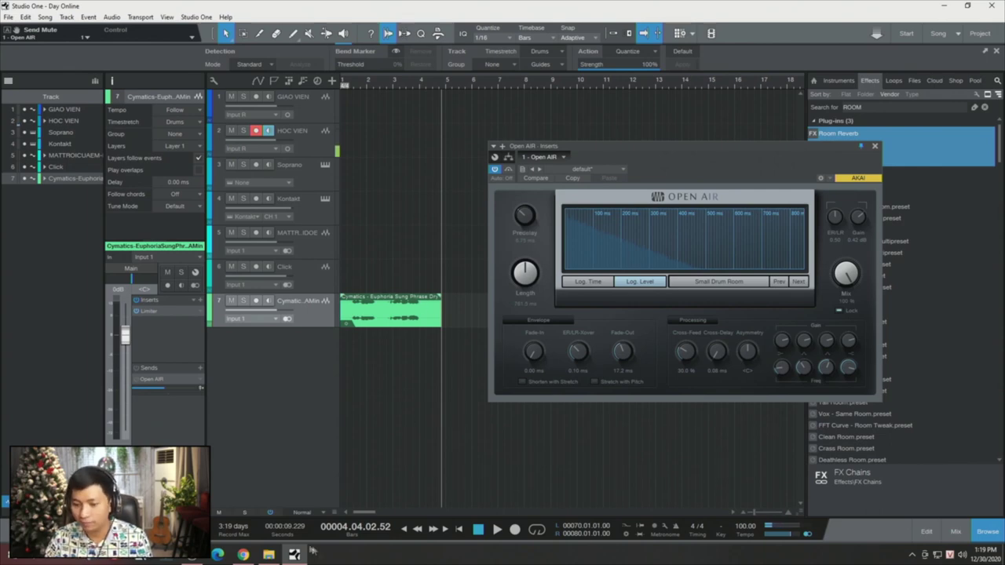
mouse_move(273, 559)
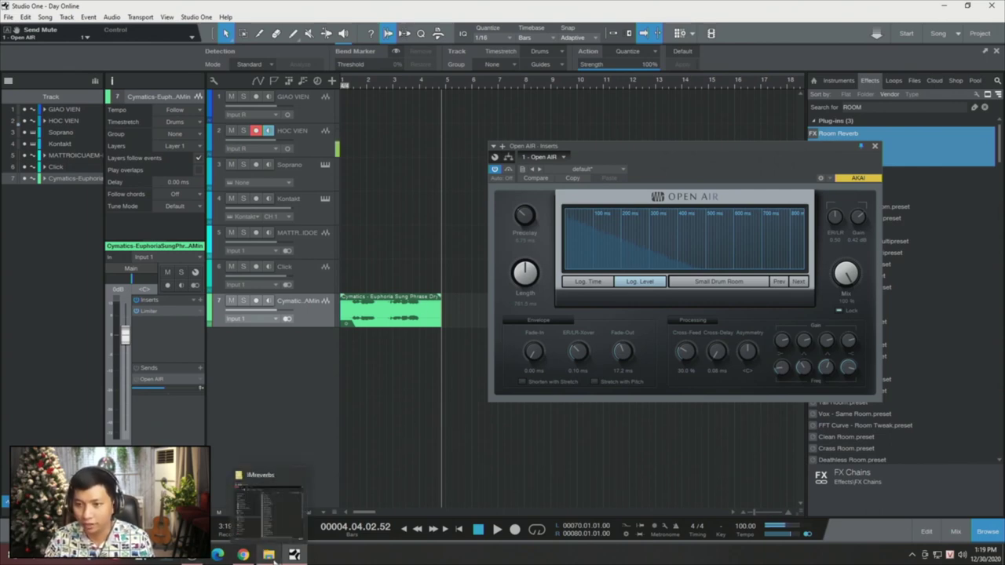
click(274, 559)
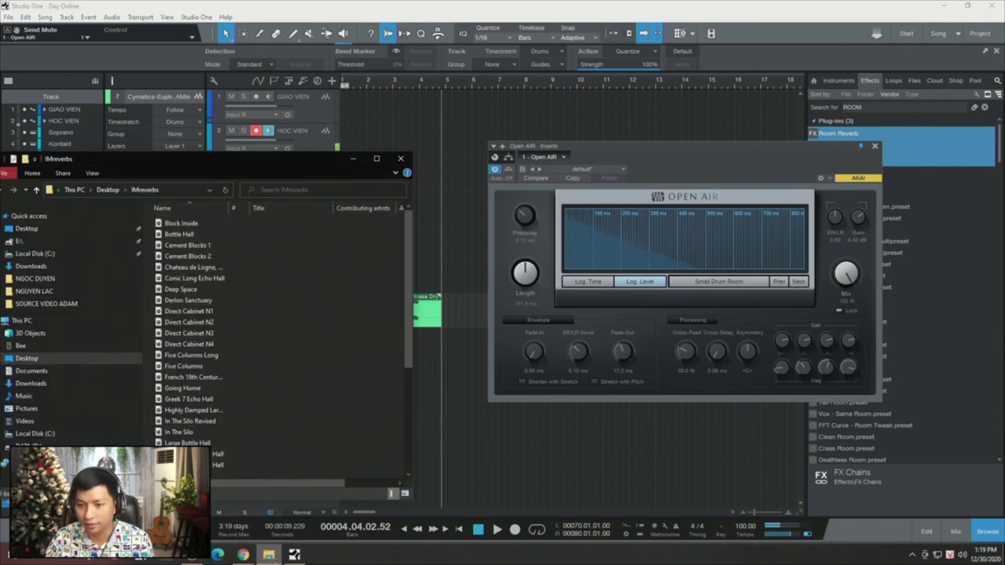
click(443, 431)
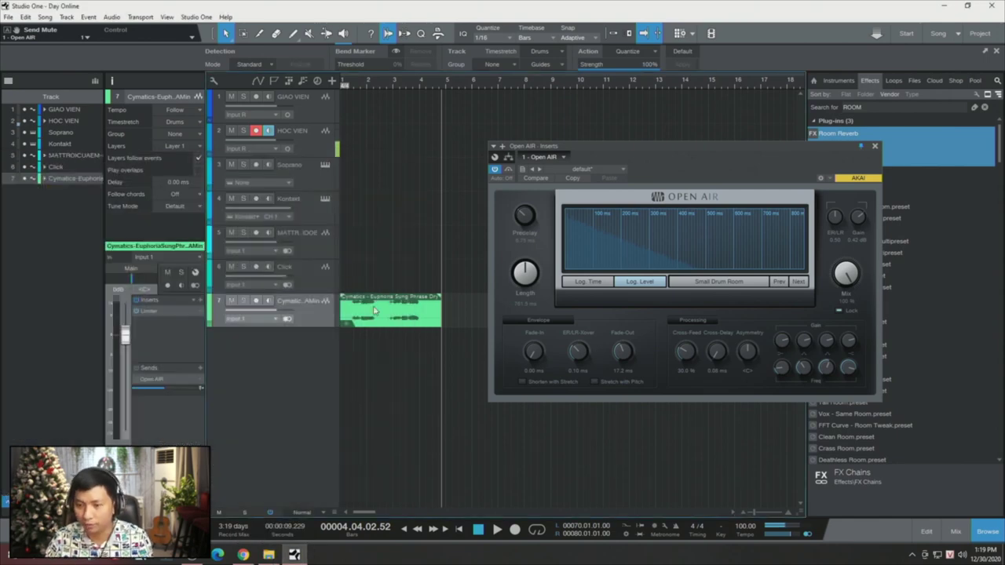
Play the Cymatics vocal from the start and lower its Limiter's input gain to 2.79 dB
key(comma)
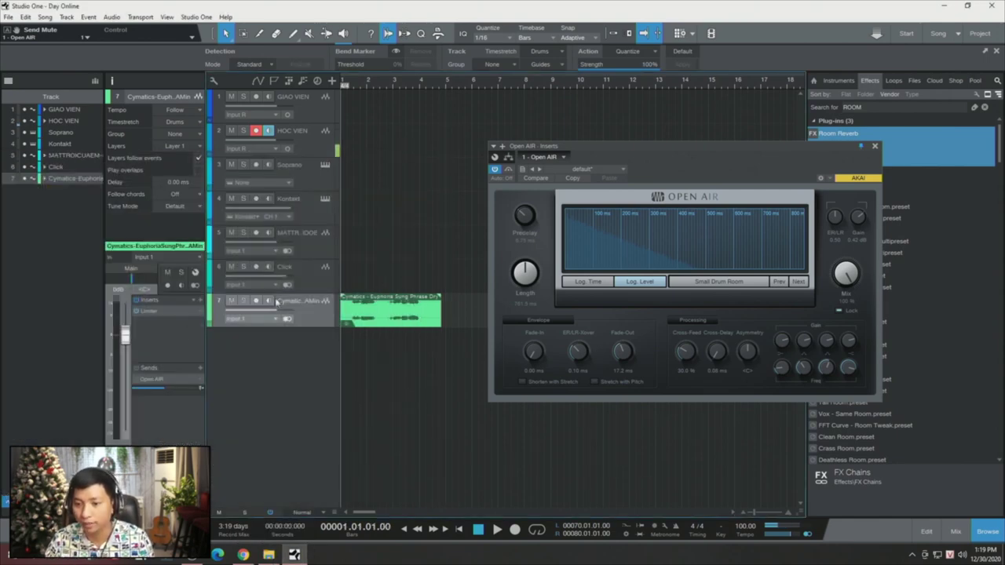
click(154, 312)
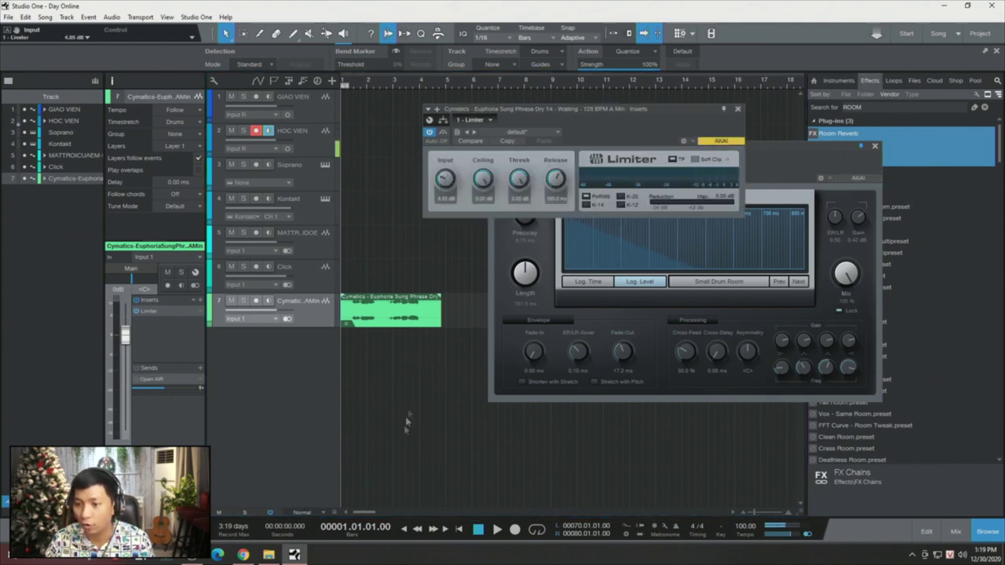
key(space)
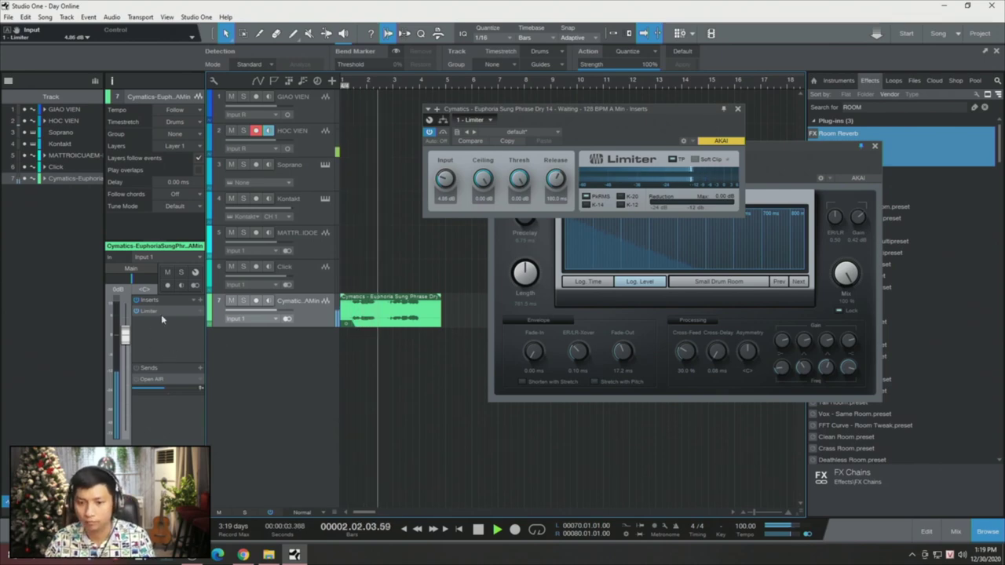
drag(445, 176, 450, 208)
key(space)
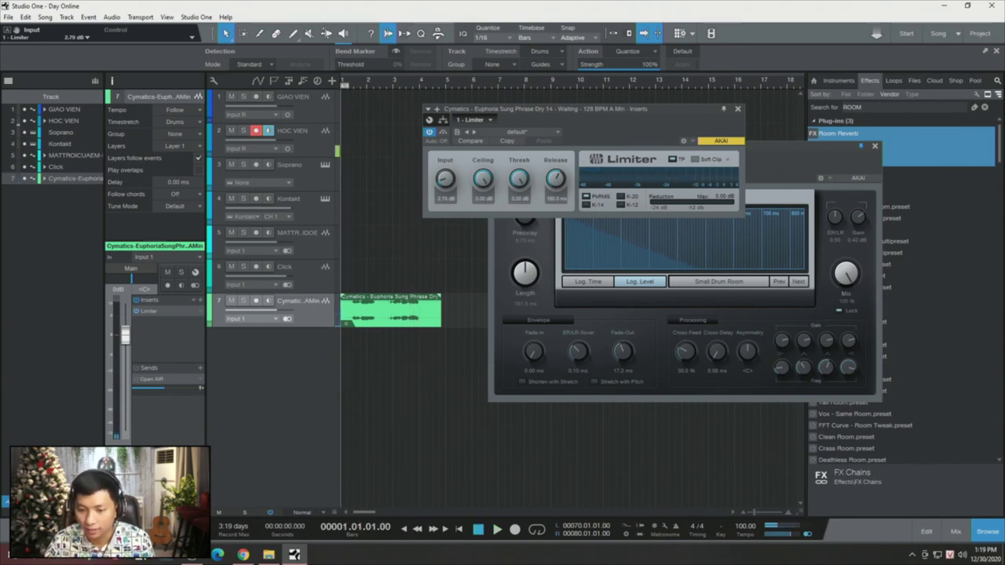
Switch to Chrome and look over the Google results for "IMPURLSE REVERB PACK HALL"
key(alt+Tab)
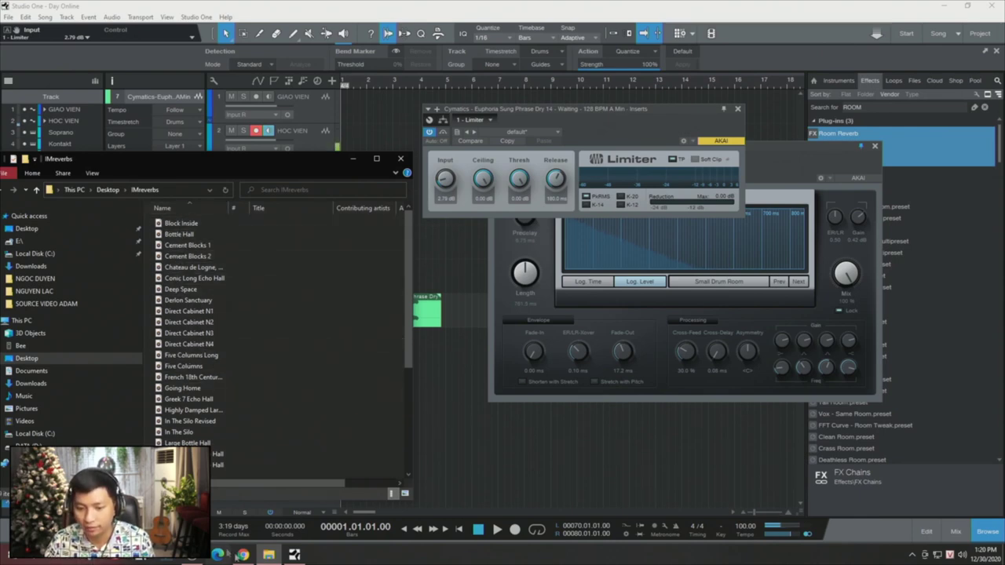
click(243, 554)
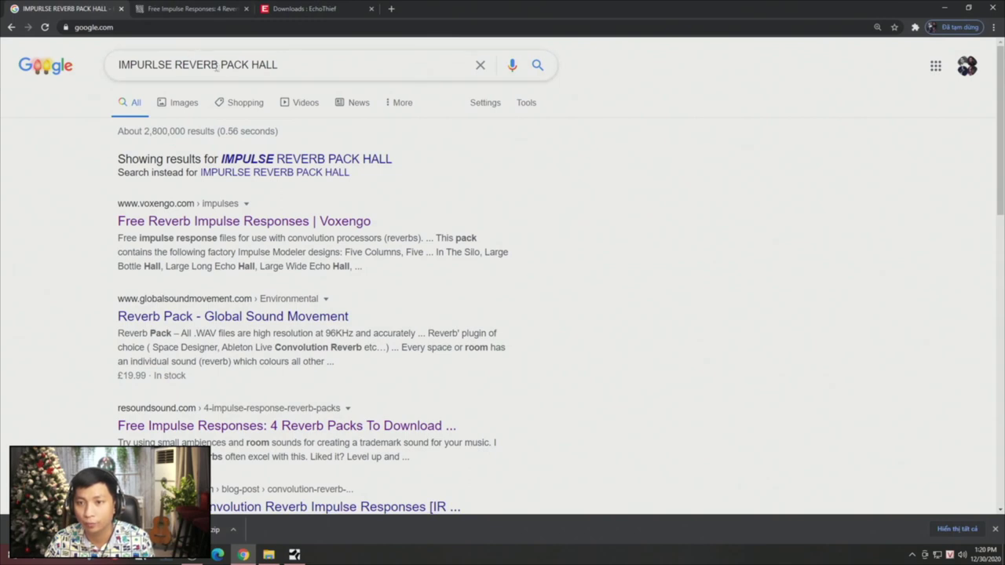
drag(288, 62, 112, 63)
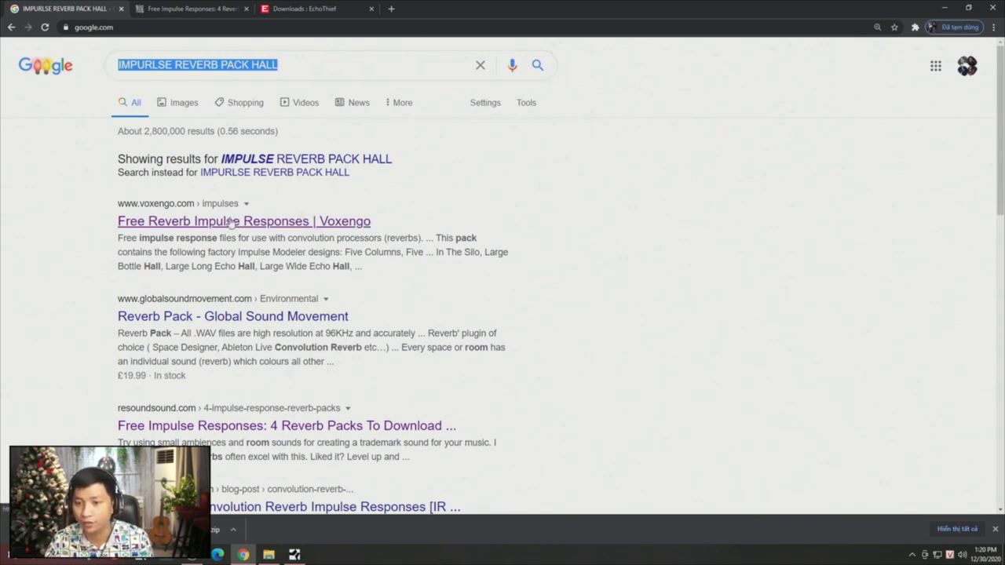
scroll(268, 227, down, 2)
scroll(268, 227, up, 3)
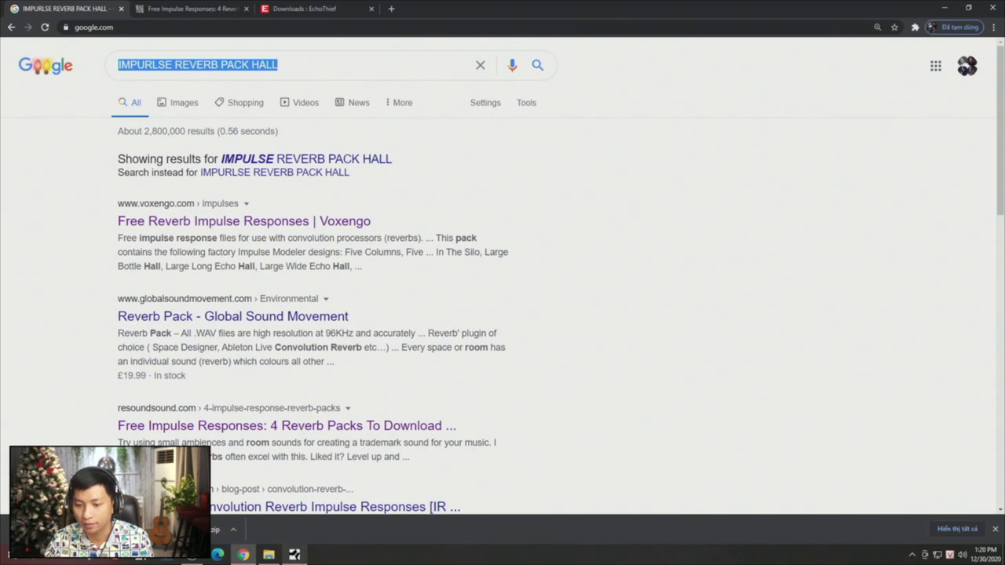
Return to Studio One, narrow the IMreverbs folder window to uncover the vocal clip, and close the Limiter window
click(295, 555)
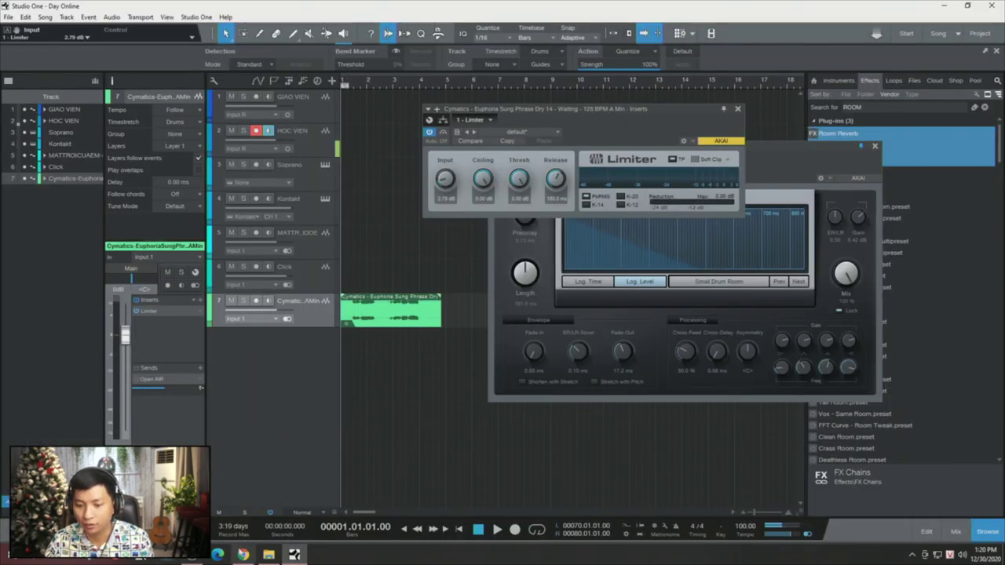
click(269, 555)
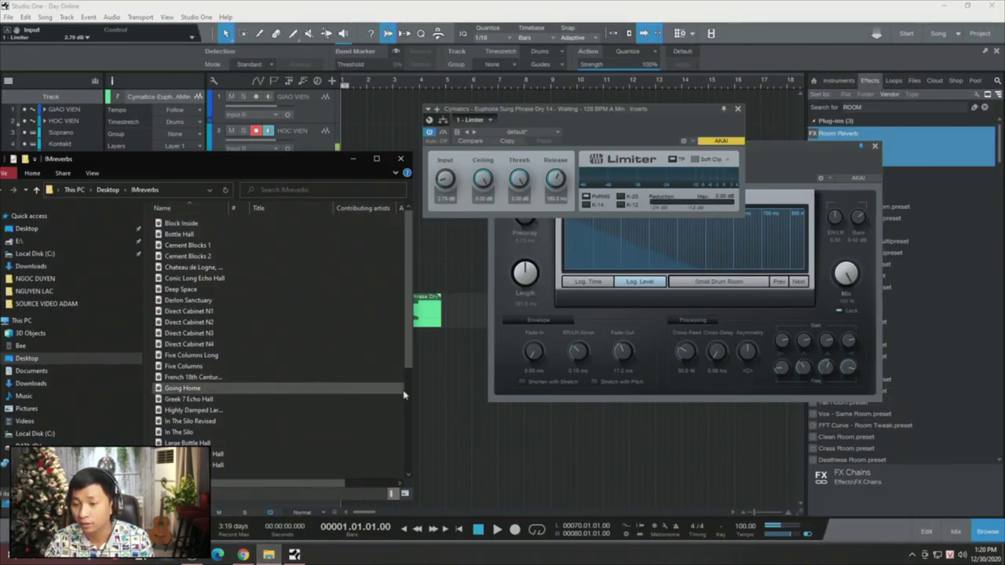
drag(408, 391, 339, 381)
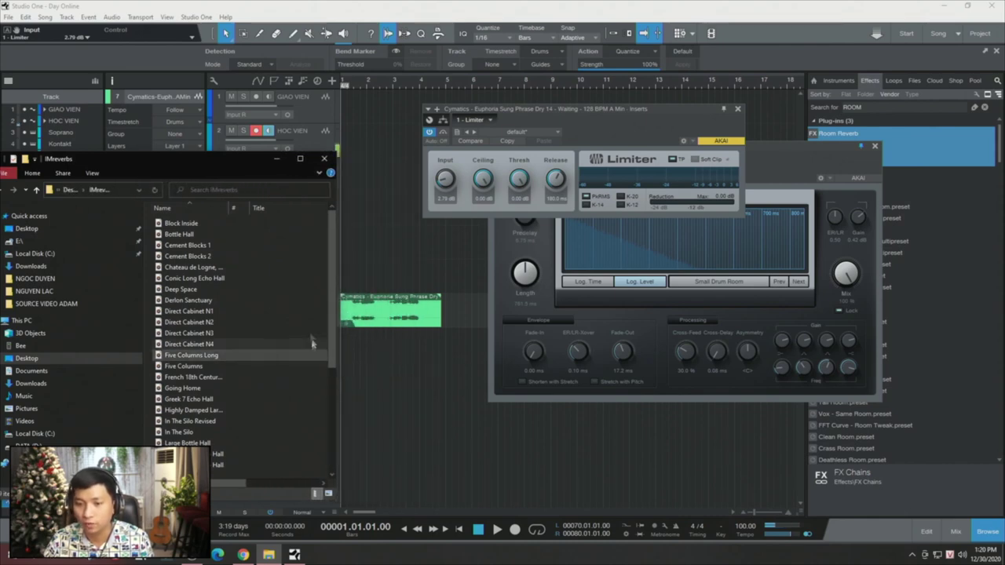
click(737, 109)
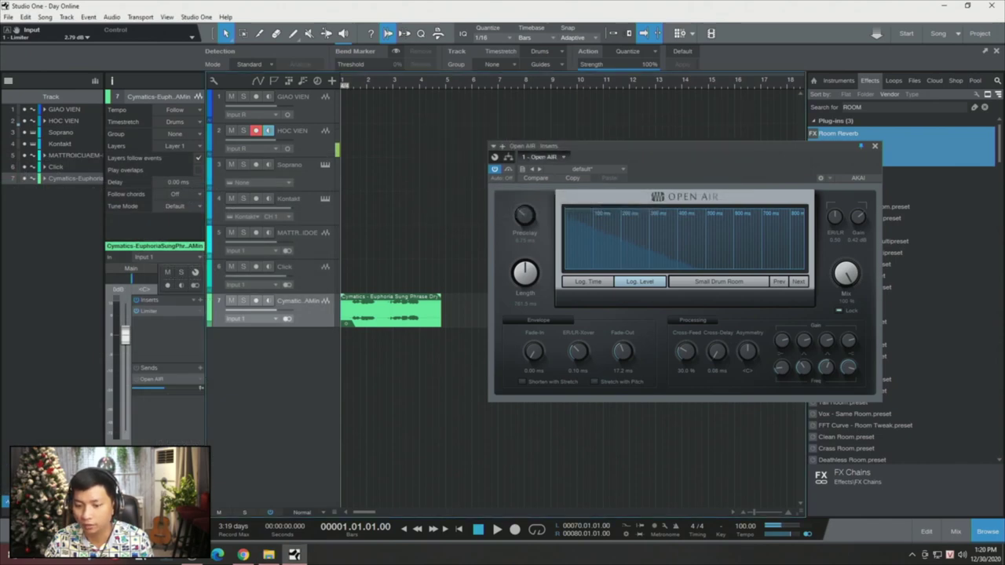
Load the Ruby Room impulse response from the IMreverbs folder into Open AIR and minimize the folder window
click(269, 554)
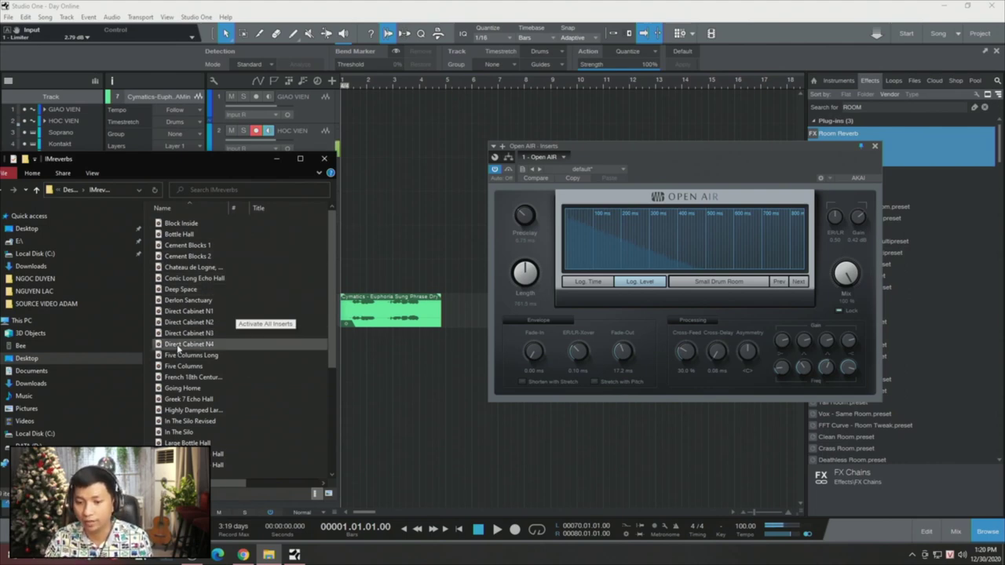
scroll(268, 350, down, 5)
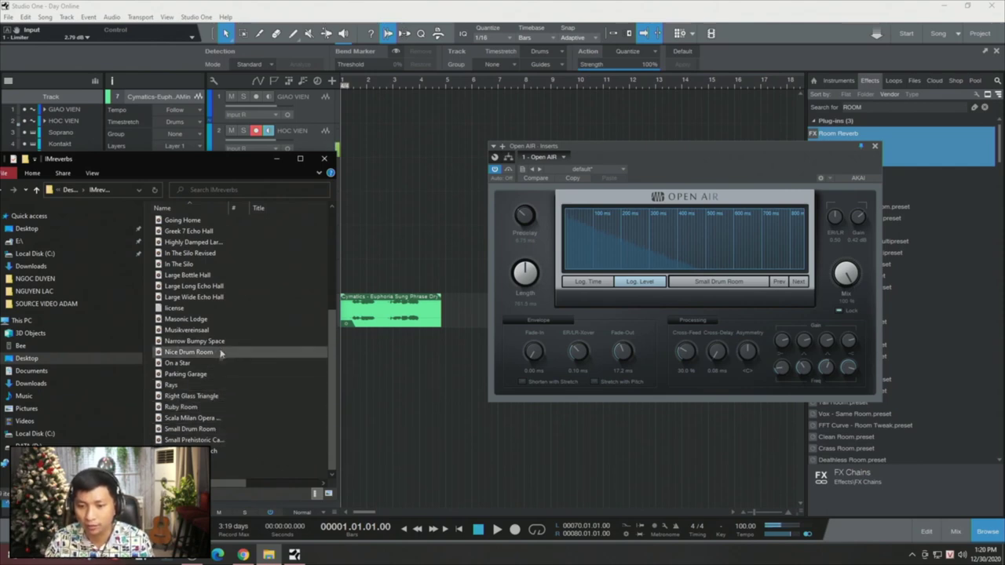
click(200, 408)
drag(201, 409, 597, 259)
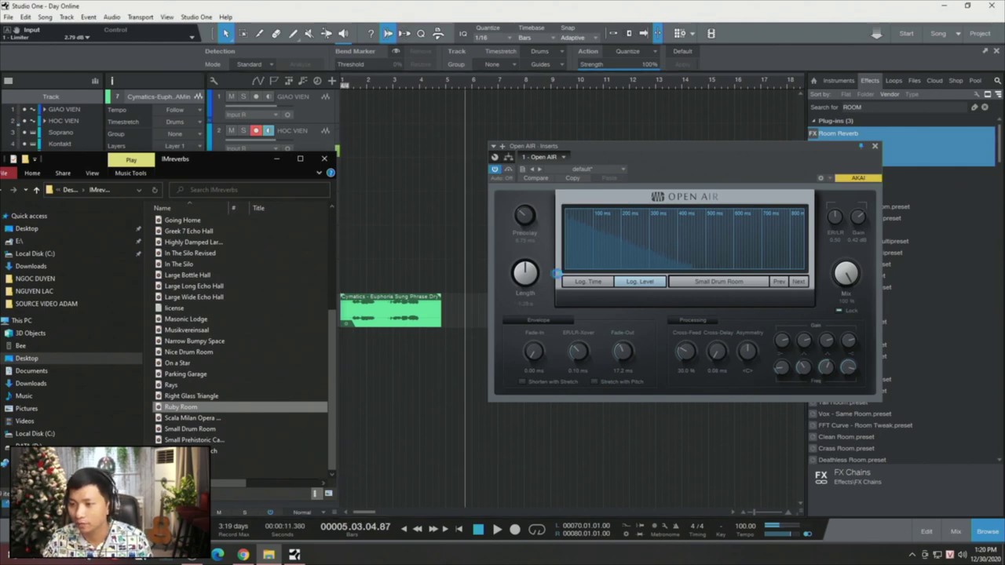
click(278, 159)
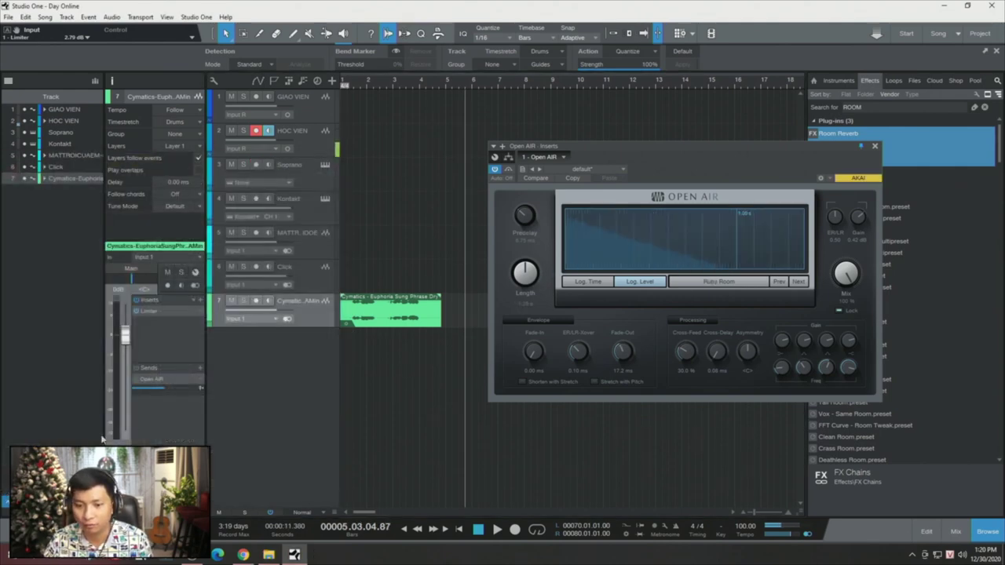
Reactivate the Open AIR send, play the vocal from the start, and lower the send level to -22.3 dB
click(138, 384)
key(Home)
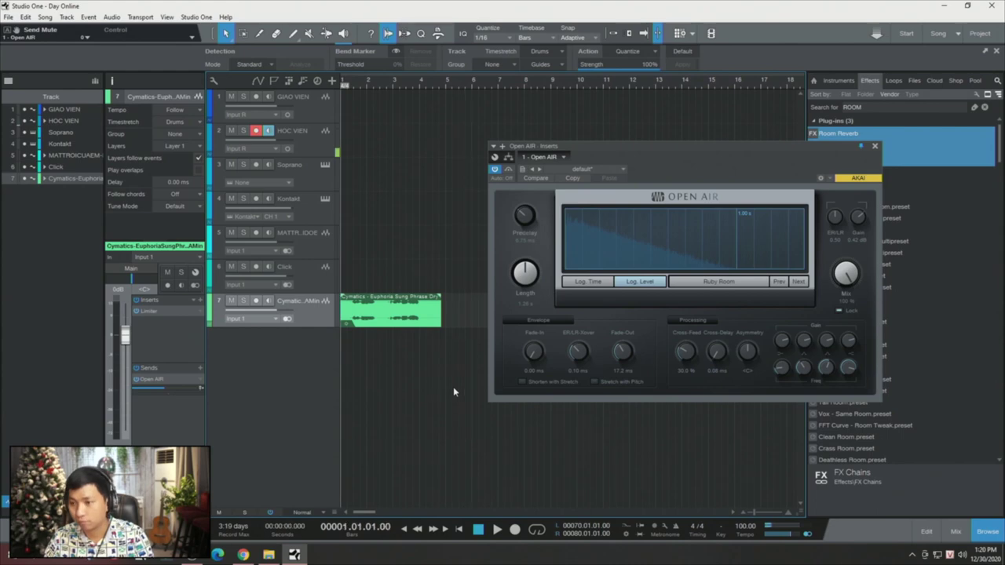
key(space)
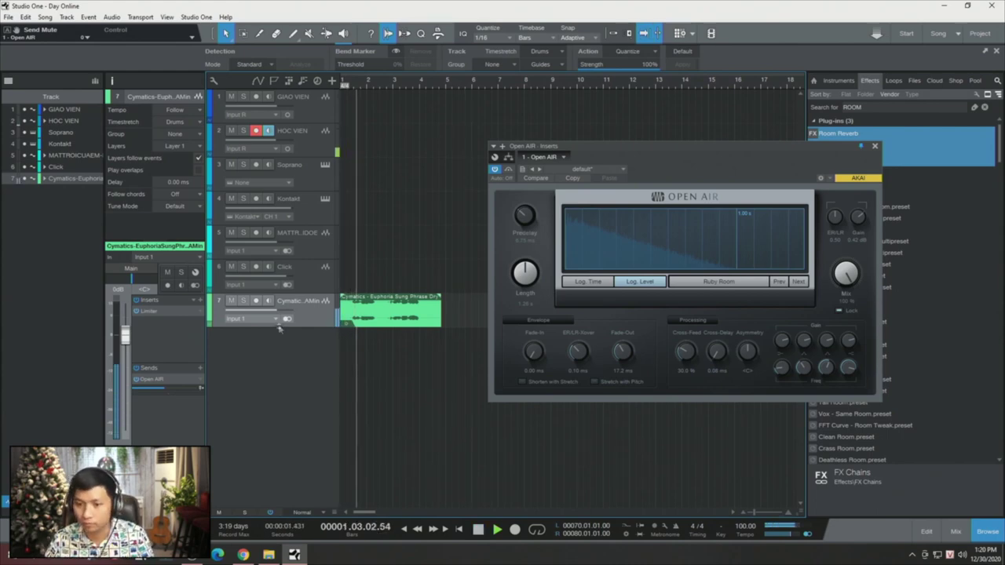
mouse_move(161, 389)
scroll(161, 389, down, 1)
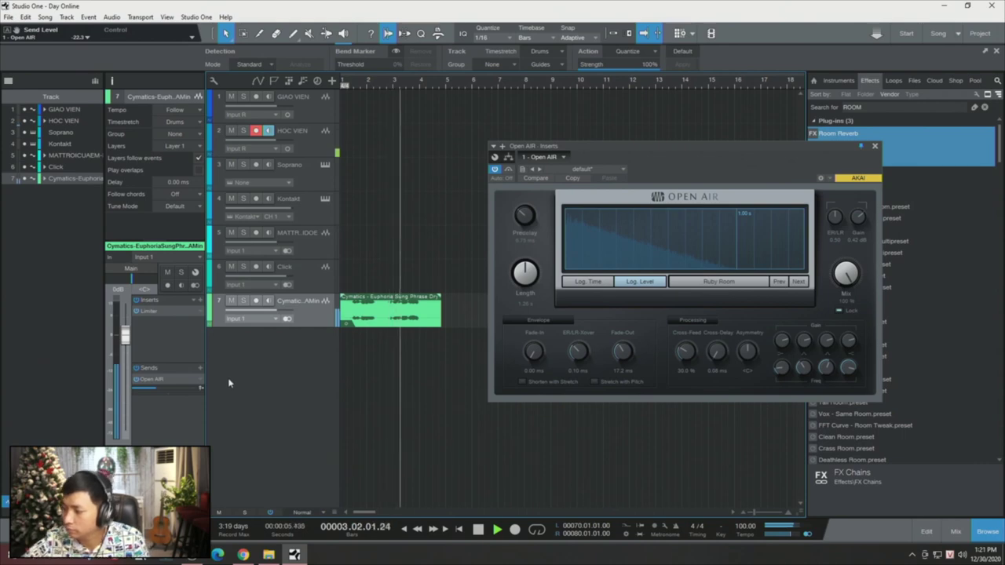
key(space)
key(space)
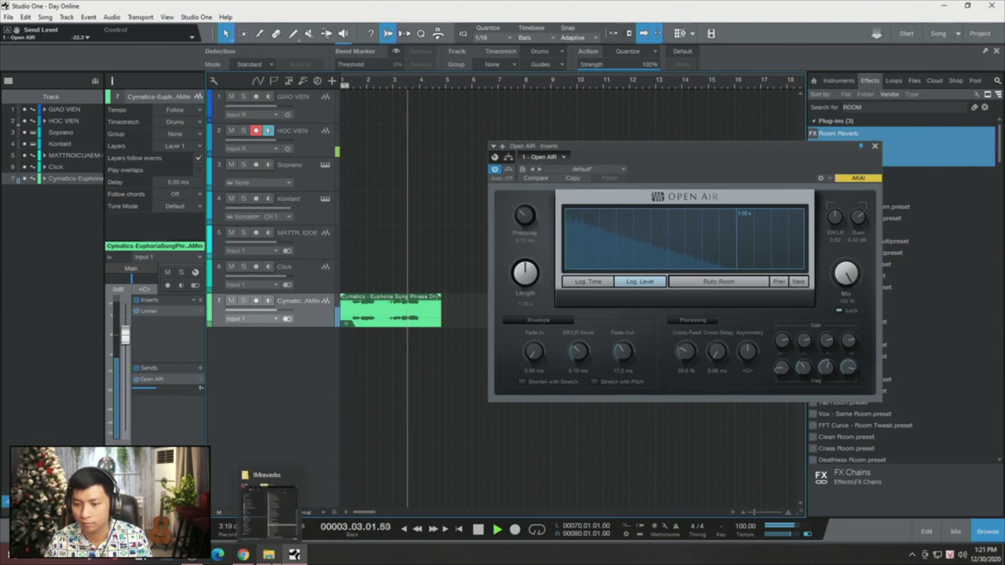
Stop playback and load the Parking Garage impulse response from the IMreverbs folder into Open AIR
key(space)
click(269, 554)
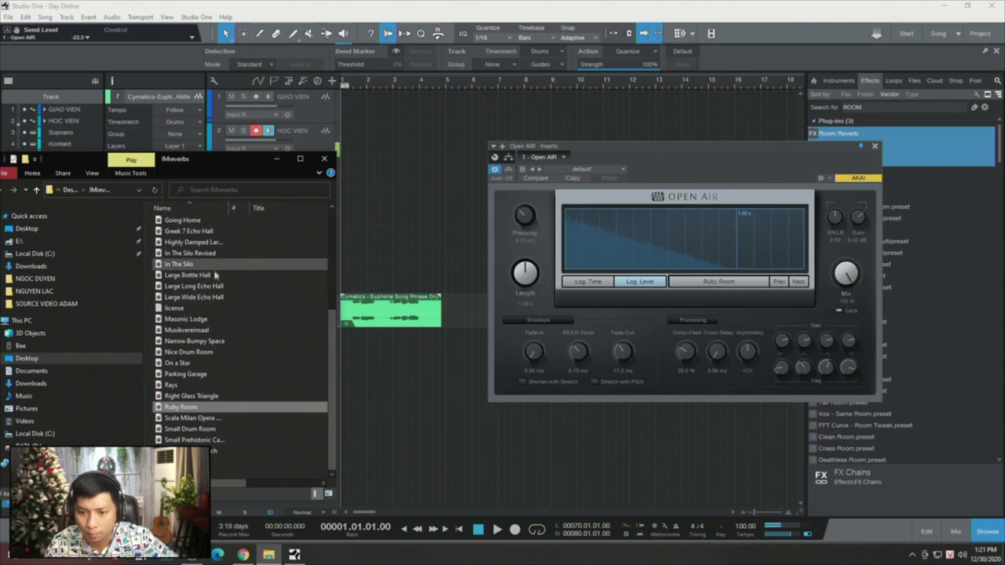
click(201, 353)
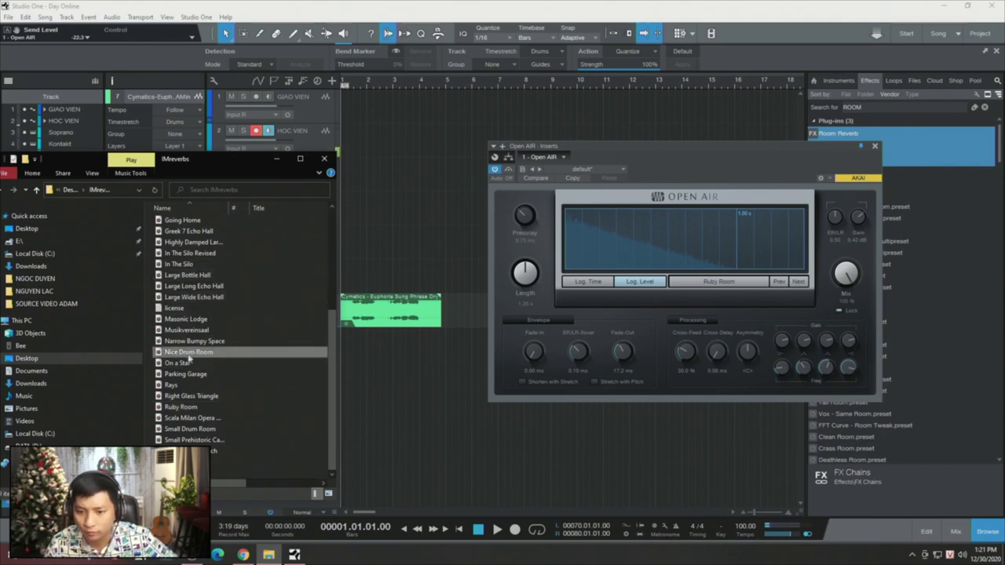
drag(188, 375, 727, 238)
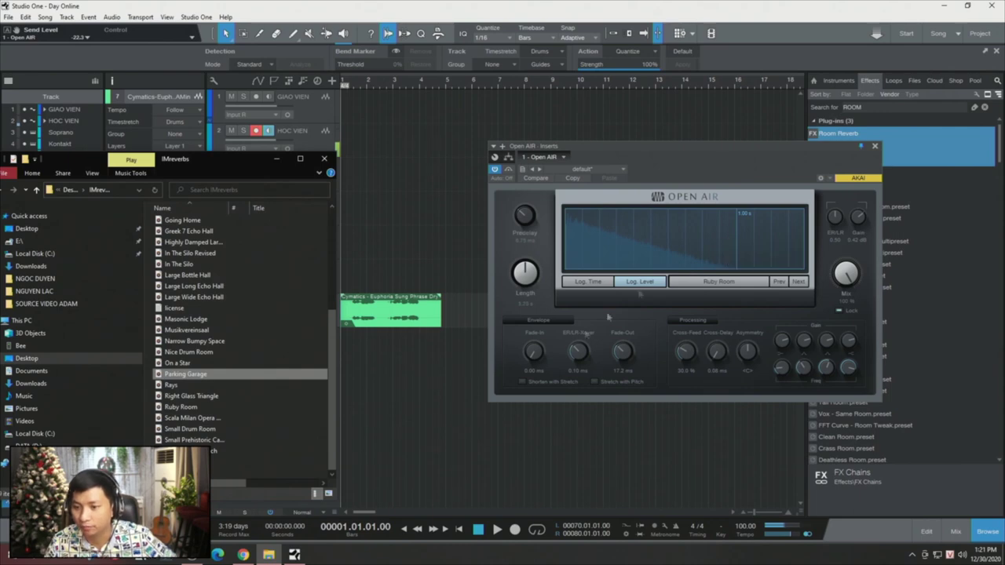
click(398, 405)
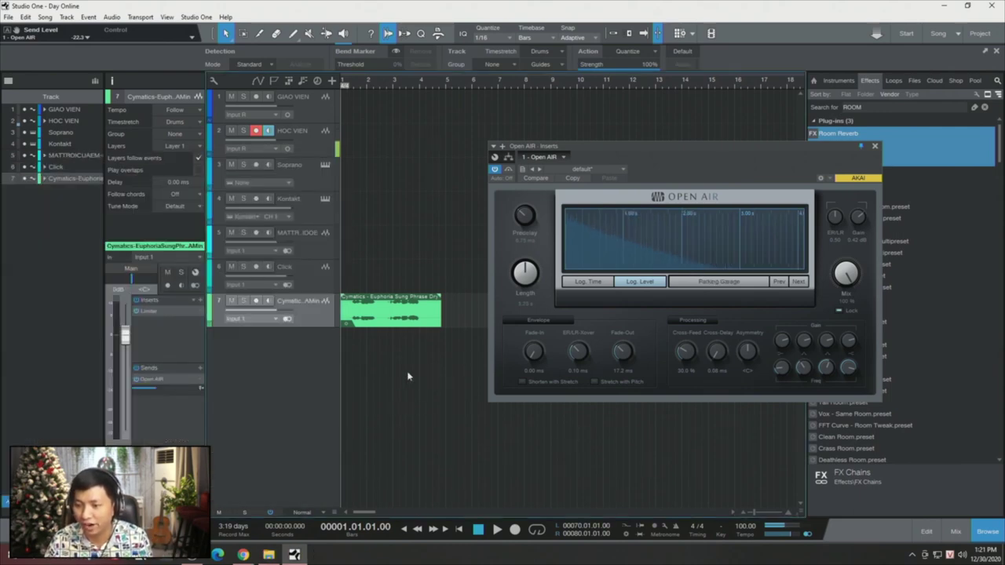
Play the vocal through Parking Garage, raise the Open AIR send level to -15.4 dB, and replay it from the start
key(space)
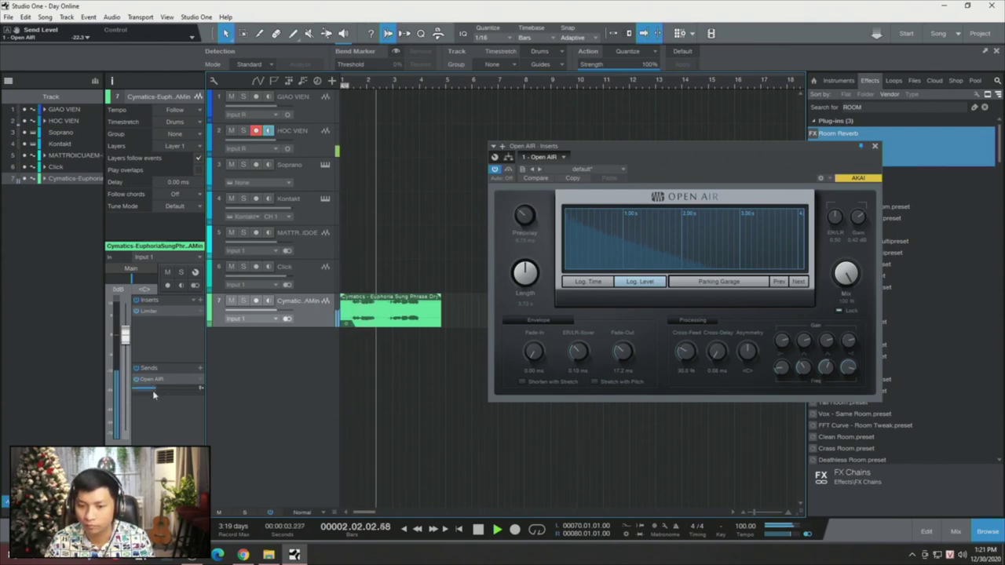
drag(149, 390, 160, 390)
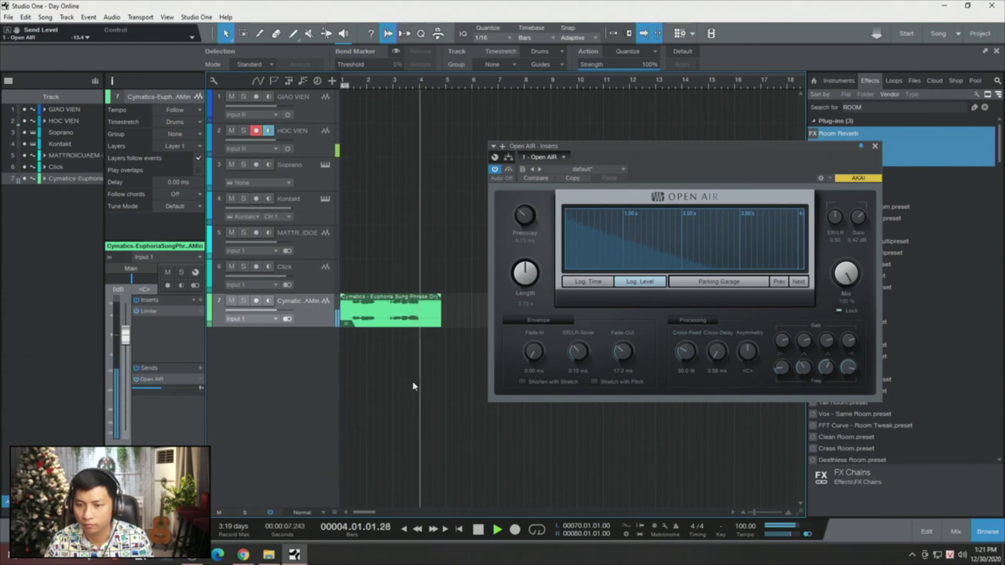
key(space)
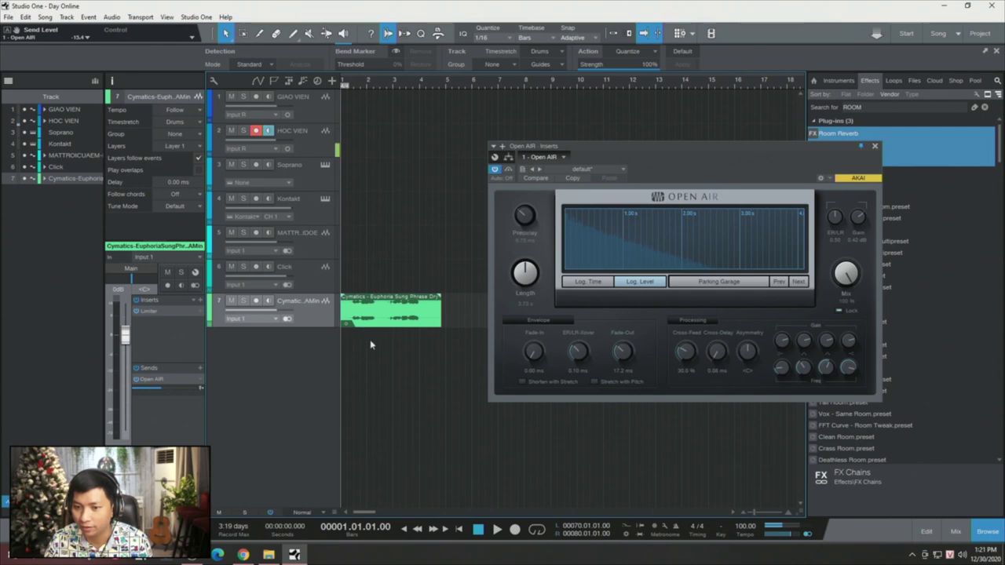
key(space)
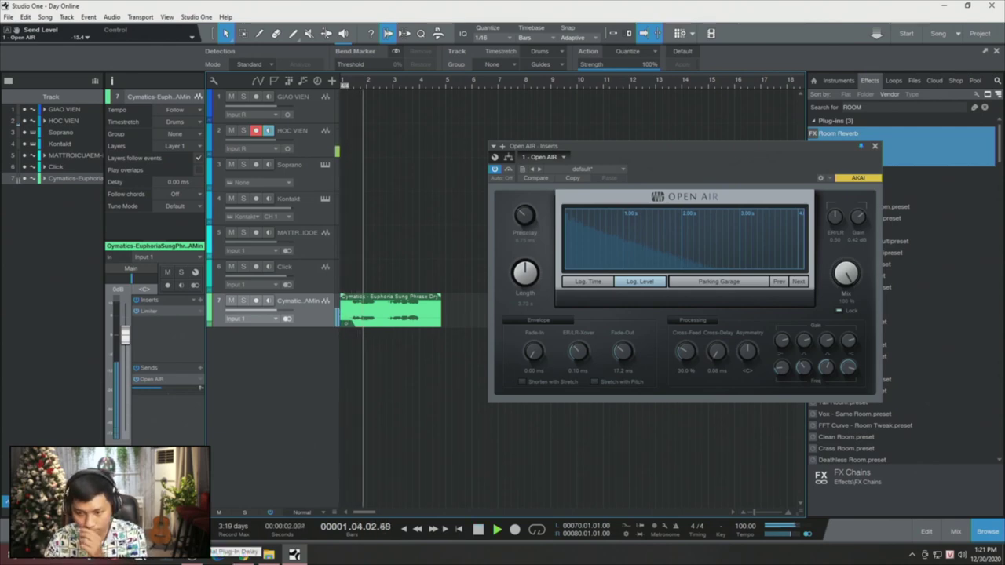
key(space)
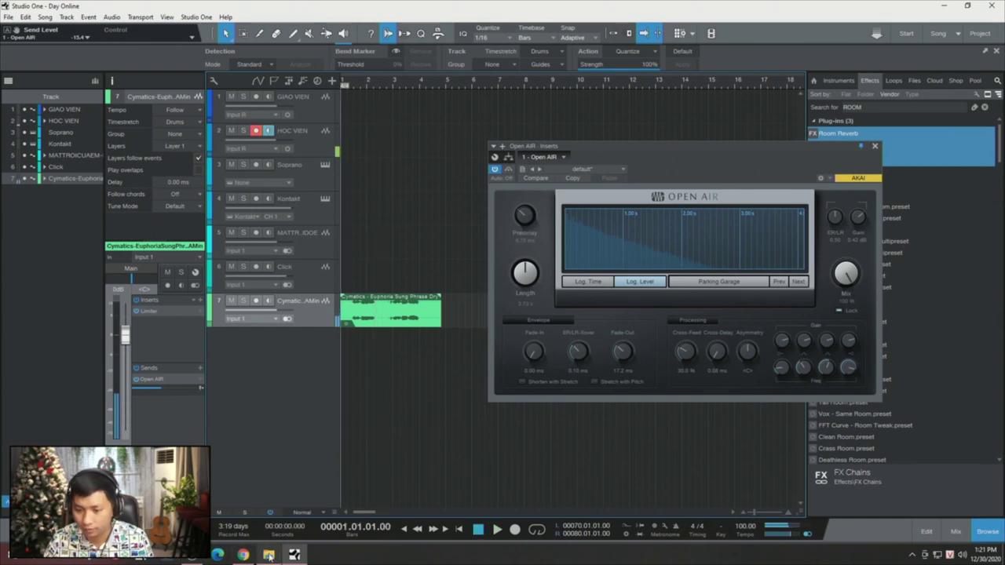
Load the Direct Cabinet N2 impulse response from the IMreverbs folder into Open AIR
click(269, 554)
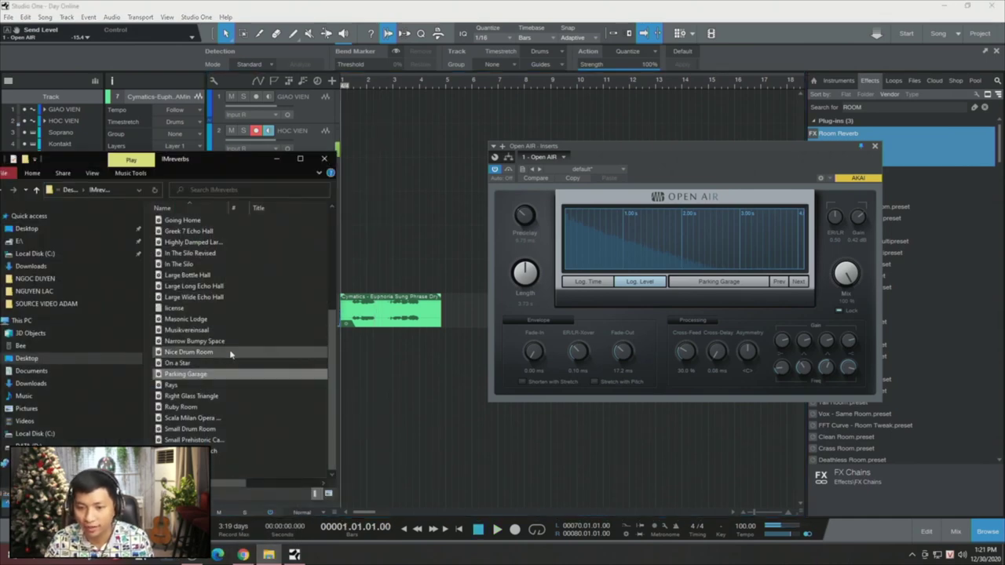
scroll(229, 356, up, 4)
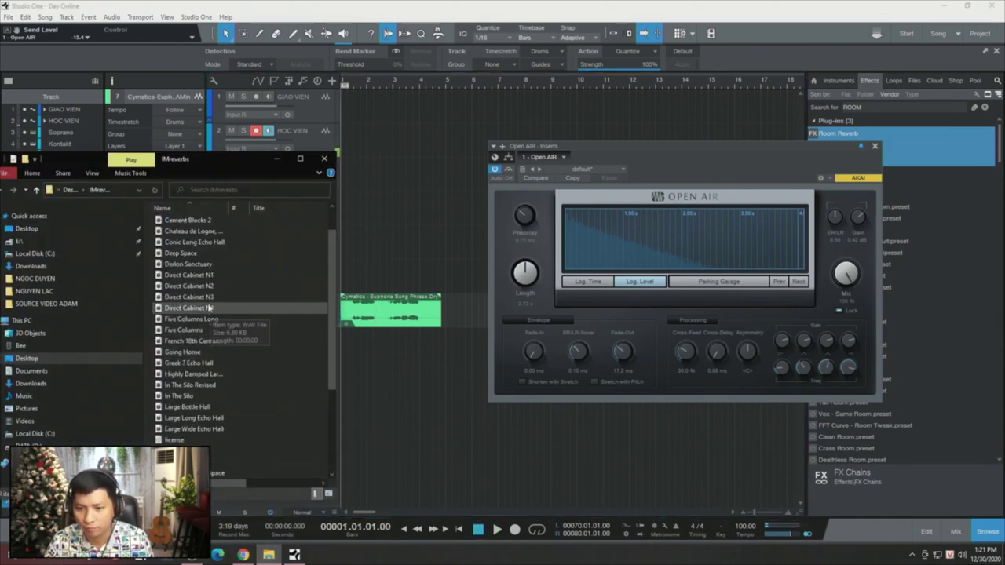
scroll(203, 260, up, 1)
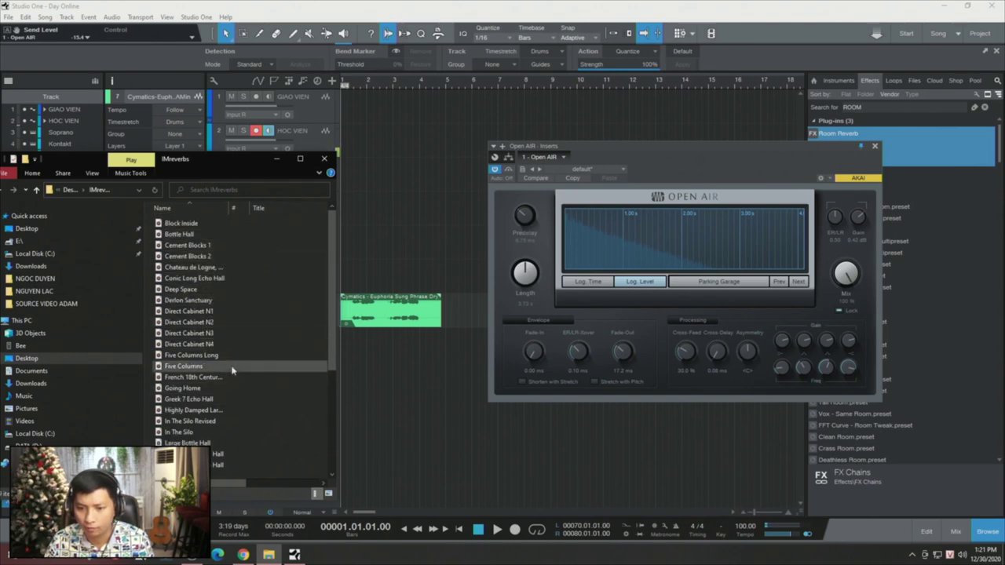
click(220, 323)
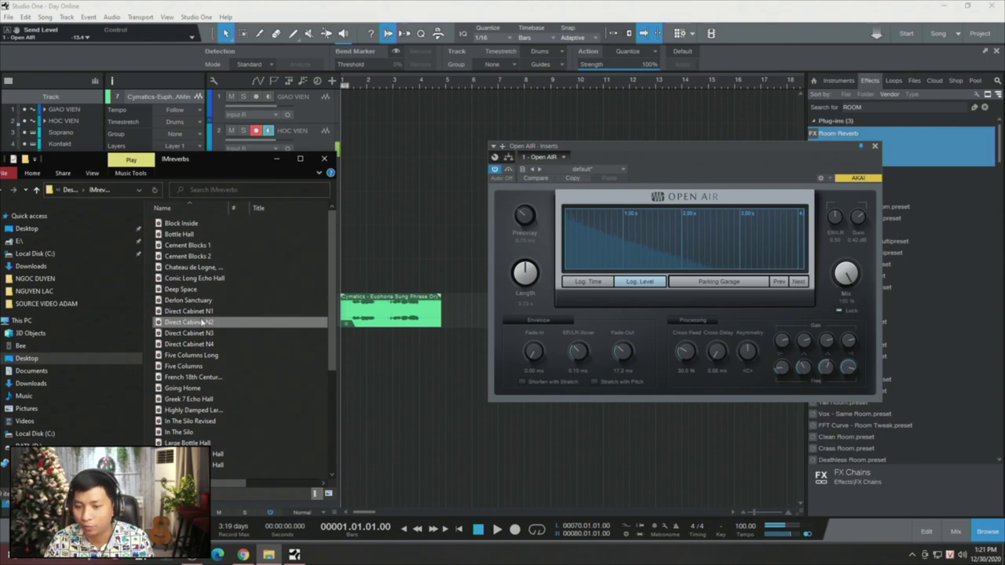
drag(208, 328, 691, 244)
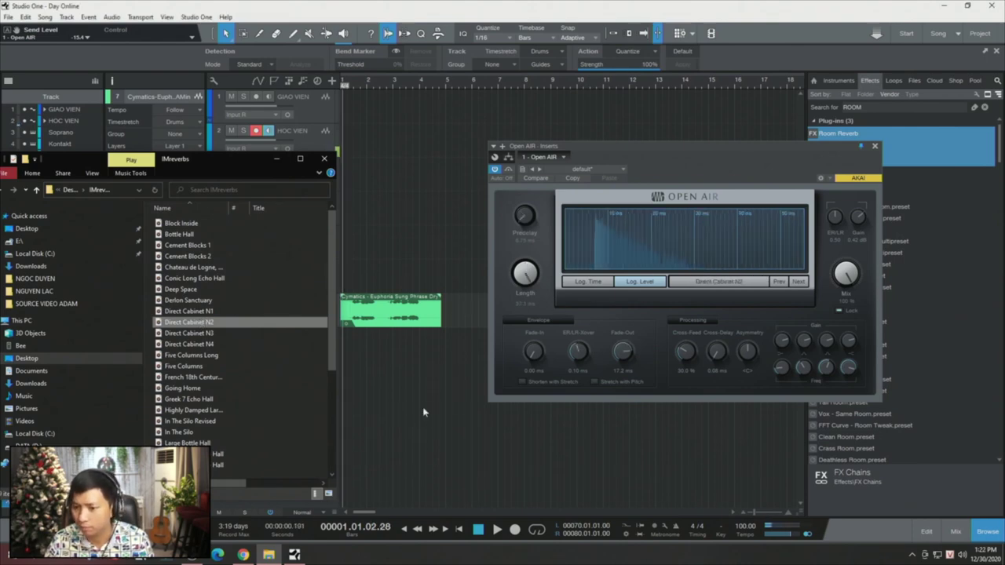
Return to Studio One, play the vocal through Direct Cabinet N2, and raise the Open AIR send level further
click(295, 555)
key(space)
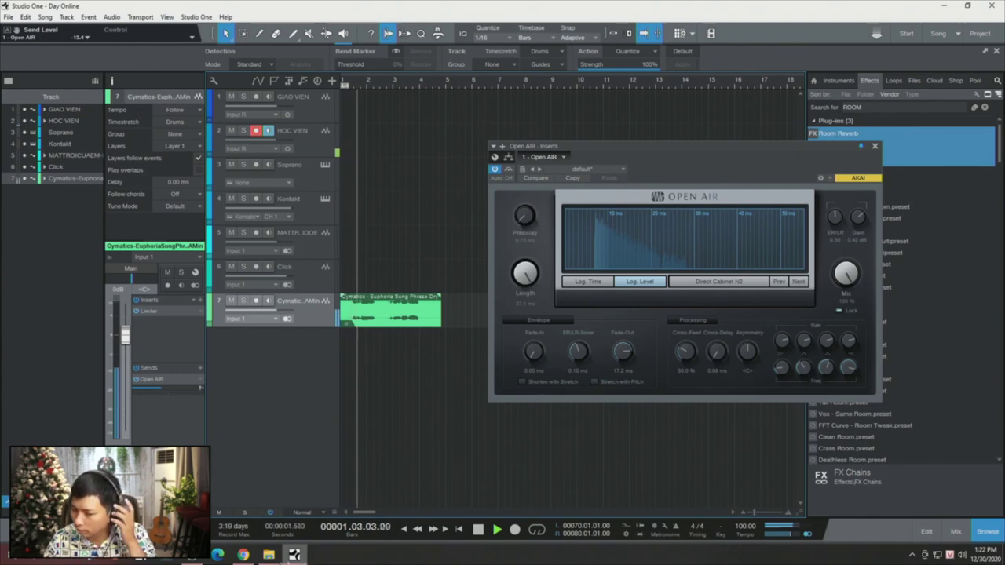
drag(157, 387, 164, 395)
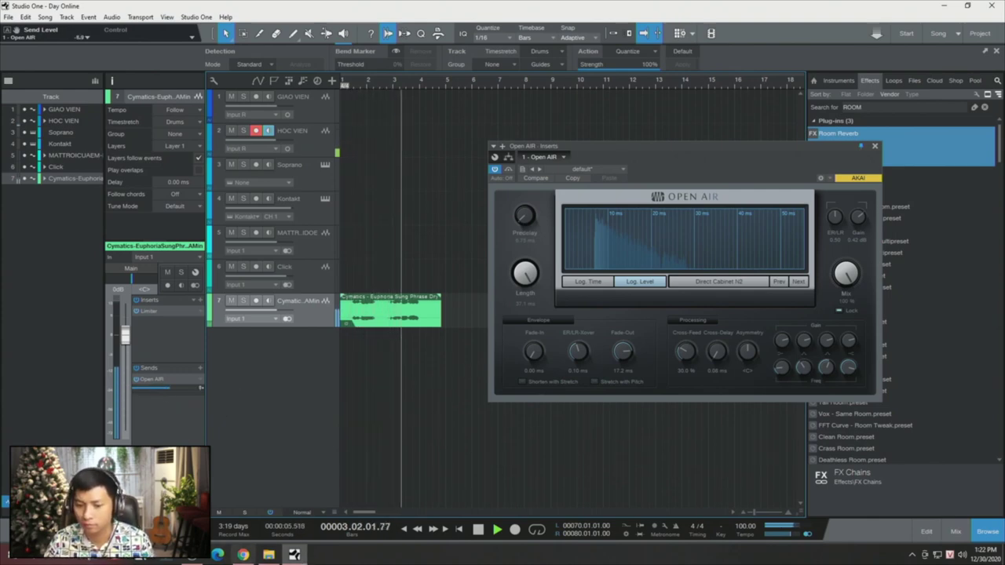
Load the Greek 7 Echo Hall impulse response from the IMreverbs folder into Open AIR and return to the arrangement
click(270, 554)
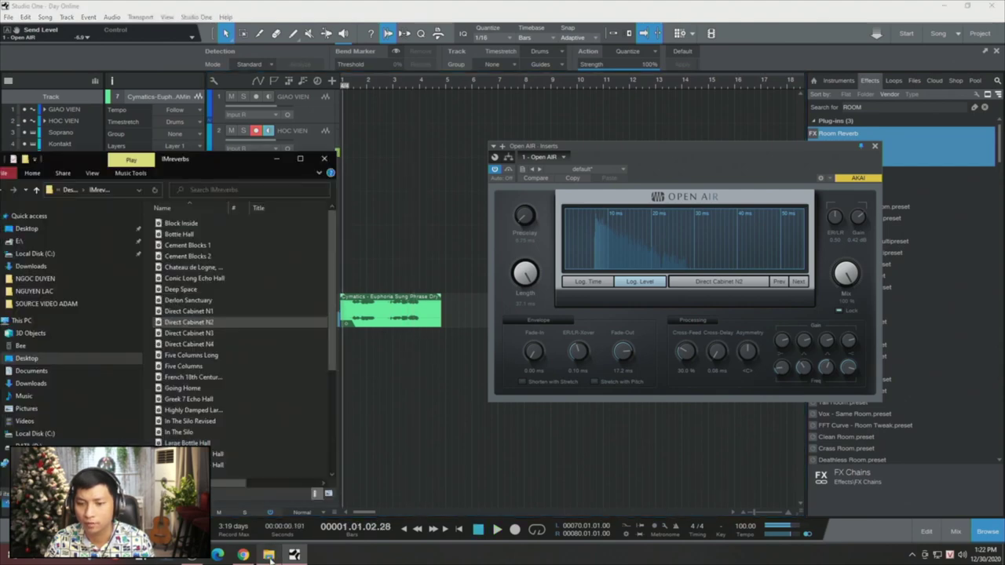
scroll(221, 377, down, 1)
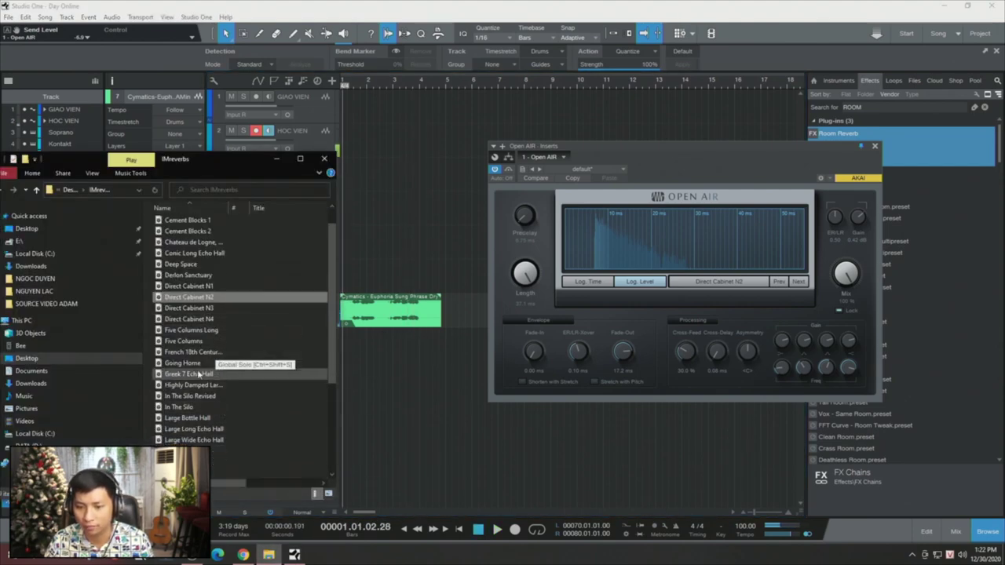
click(198, 375)
drag(189, 380, 624, 239)
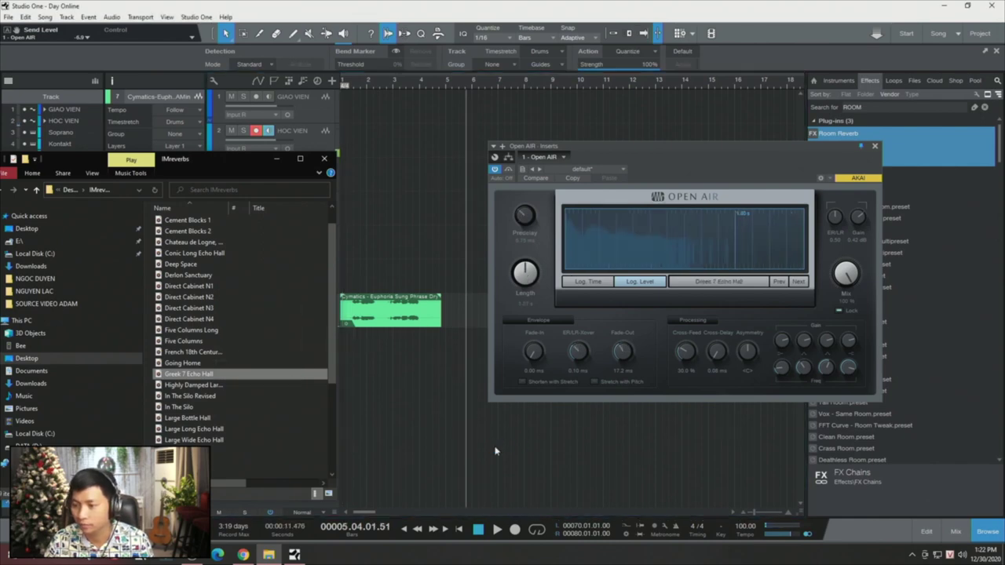
click(431, 387)
Play the vocal from the start through Greek 7 Echo Hall, lower the send level to -13.4 dB, and stop playback
key(Home)
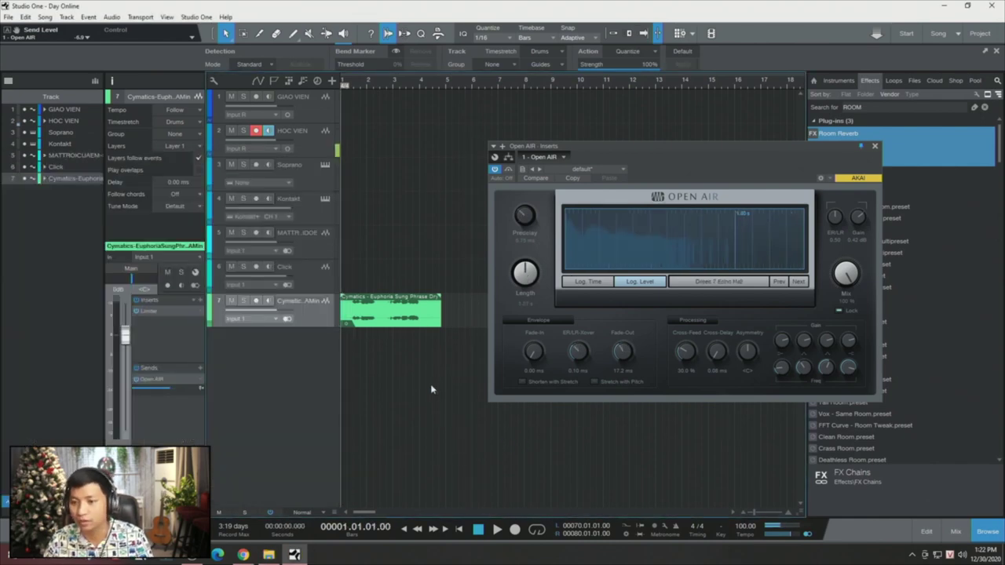
key(space)
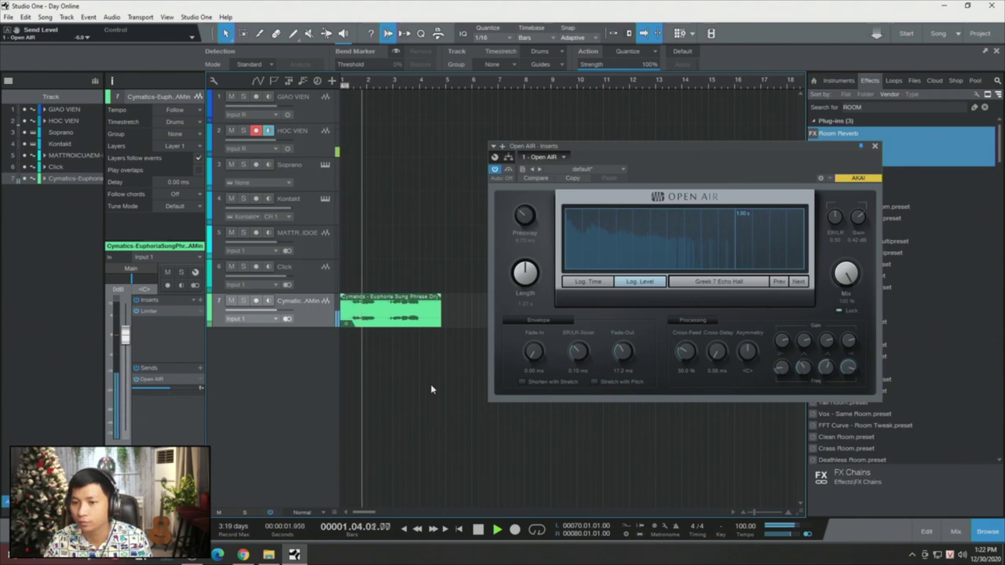
drag(168, 387, 161, 389)
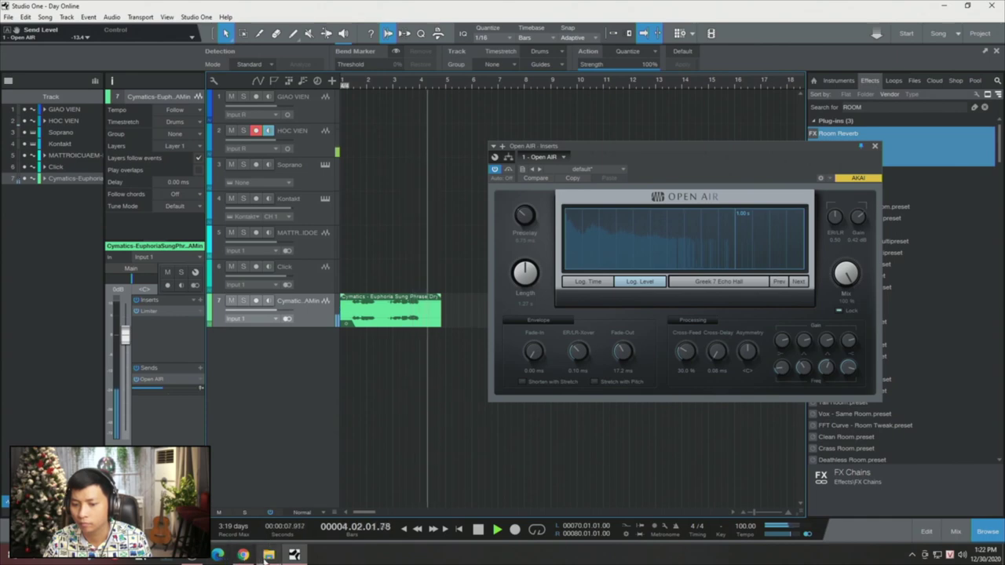
key(space)
mouse_move(267, 556)
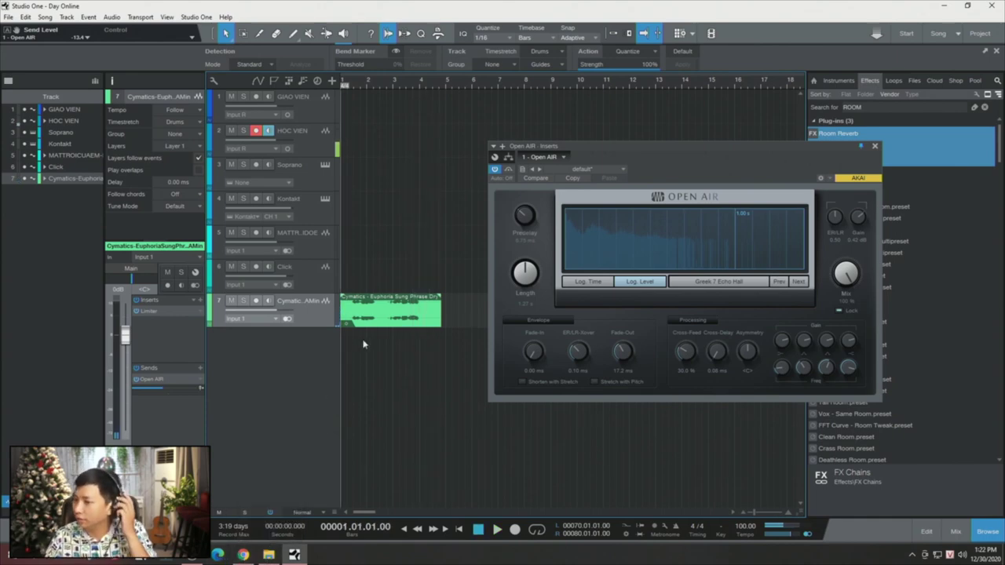
Look through the impulse response list in the IMreverbs folder and minimize the folder window
click(269, 555)
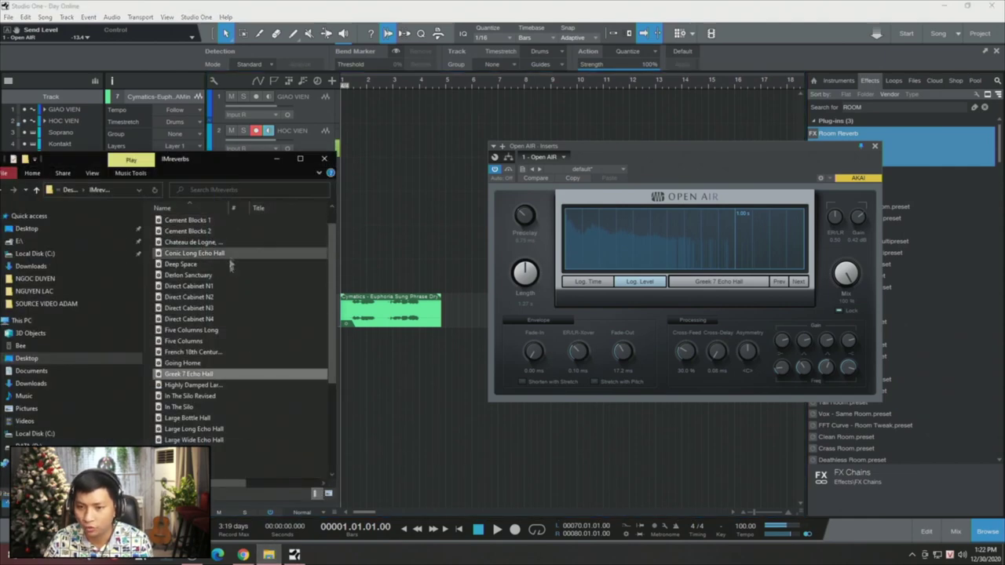
scroll(229, 401, down, 4)
scroll(229, 402, up, 5)
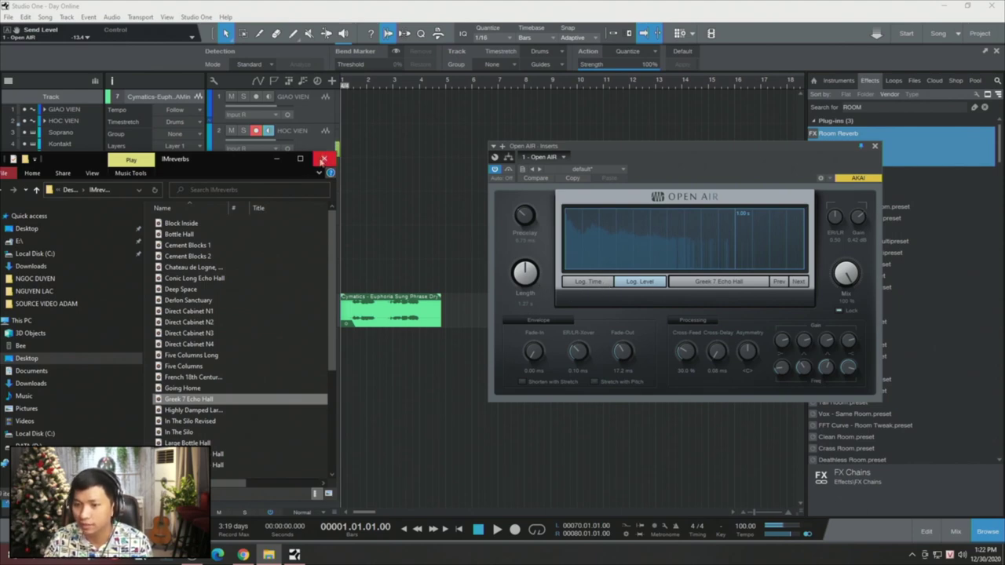
click(277, 159)
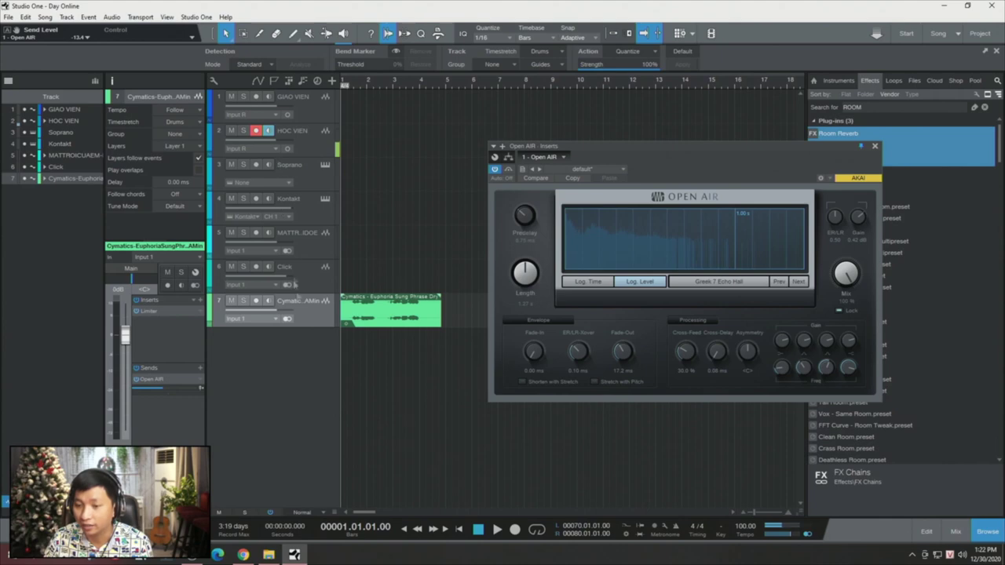